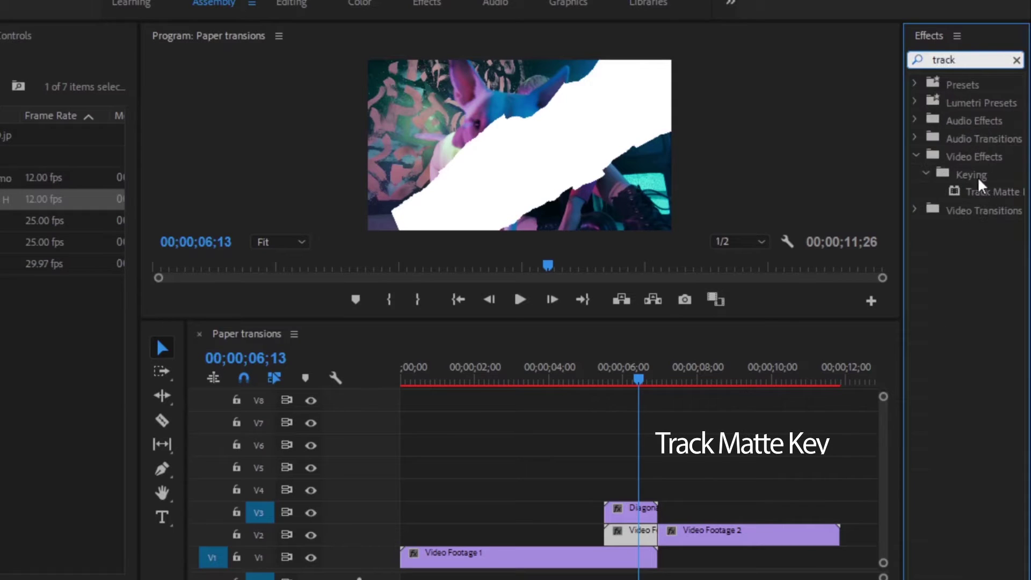
Apply the Track Matte Key effect to the V2 clip.
{"action": "left_click_drag", "start_coordinate": [991, 192], "coordinate": [626, 537]}
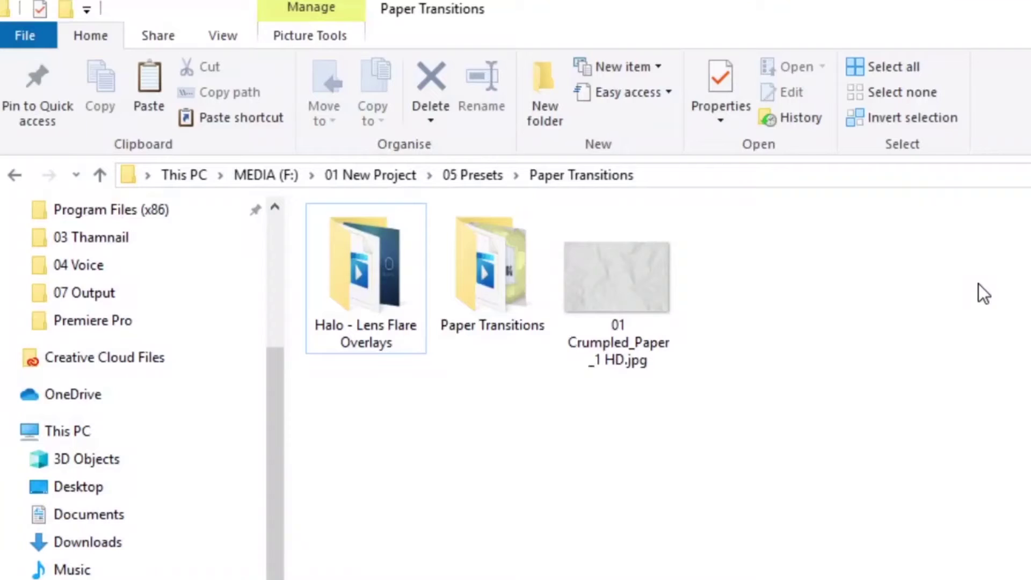
Select all three items in the Paper Transitions presets folder.
{"action": "left_click_drag", "start_coordinate": [978, 284], "coordinate": [372, 405]}
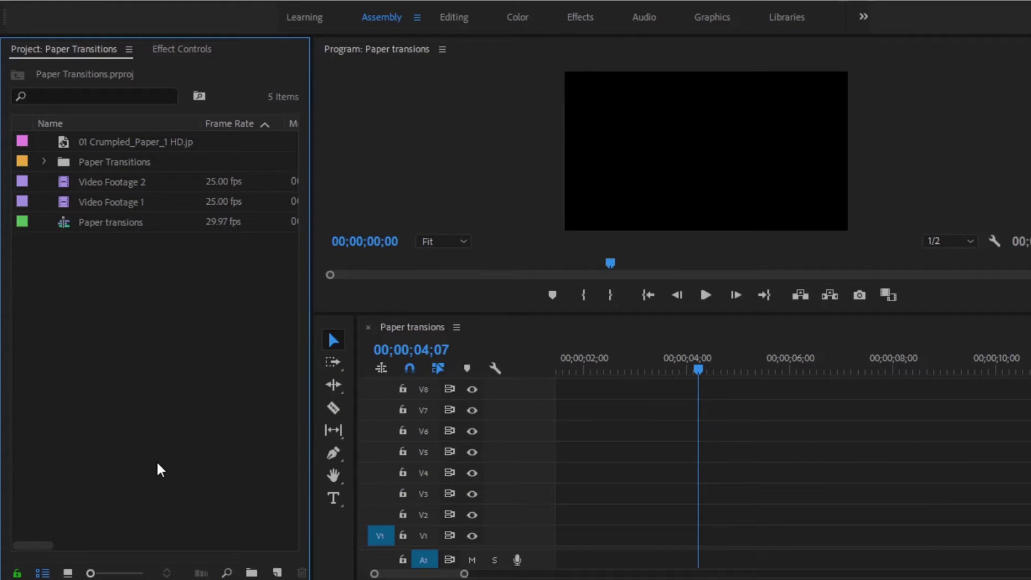
Browse the project items in icon view and preview the Paper Transitions bin contents.
{"action": "left_click", "coordinate": [67, 572]}
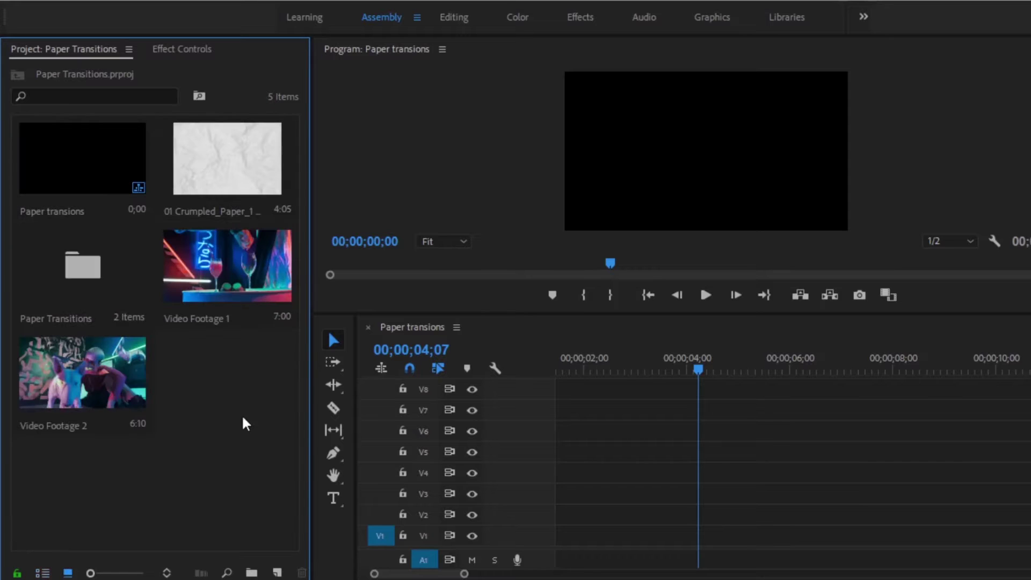
{"action": "left_click", "coordinate": [242, 169]}
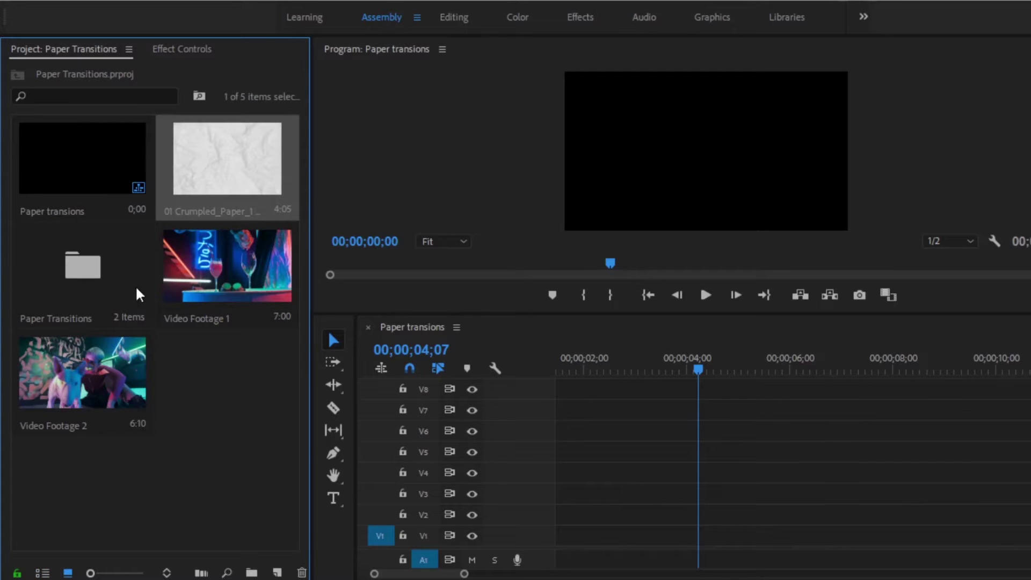
{"action": "left_click", "coordinate": [121, 298]}
{"action": "double_click", "coordinate": [112, 307]}
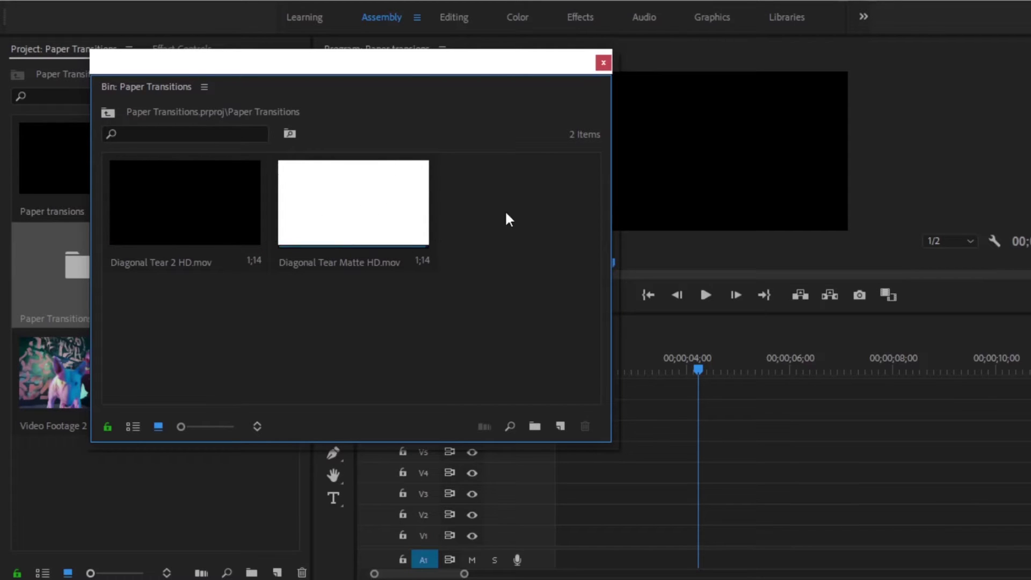
{"action": "left_click", "coordinate": [603, 63]}
Place Video Footage 1 at the sequence start, keeping existing settings, then Video Footage 2 after it.
{"action": "left_click", "coordinate": [222, 287]}
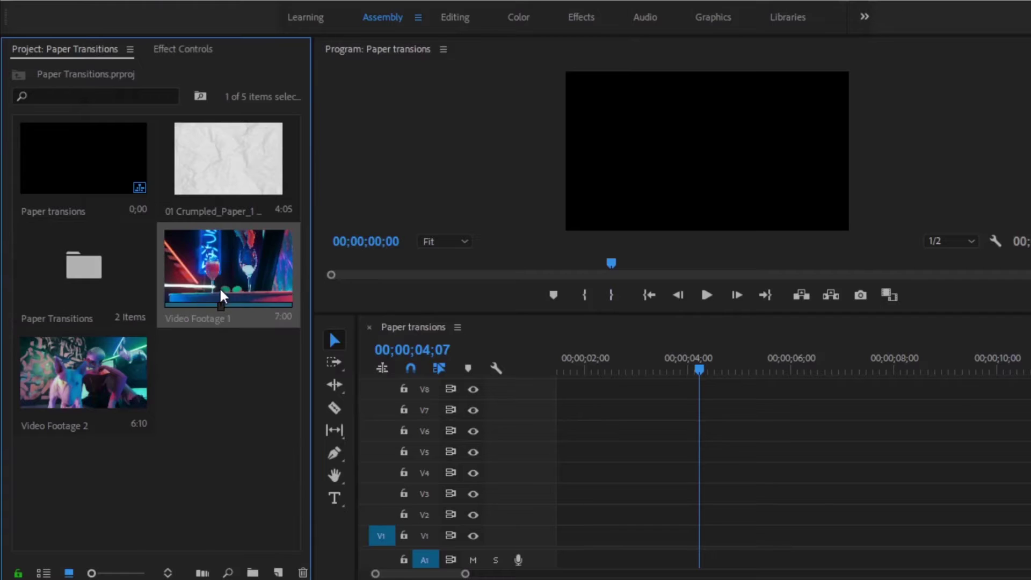
{"action": "left_click", "coordinate": [91, 371]}
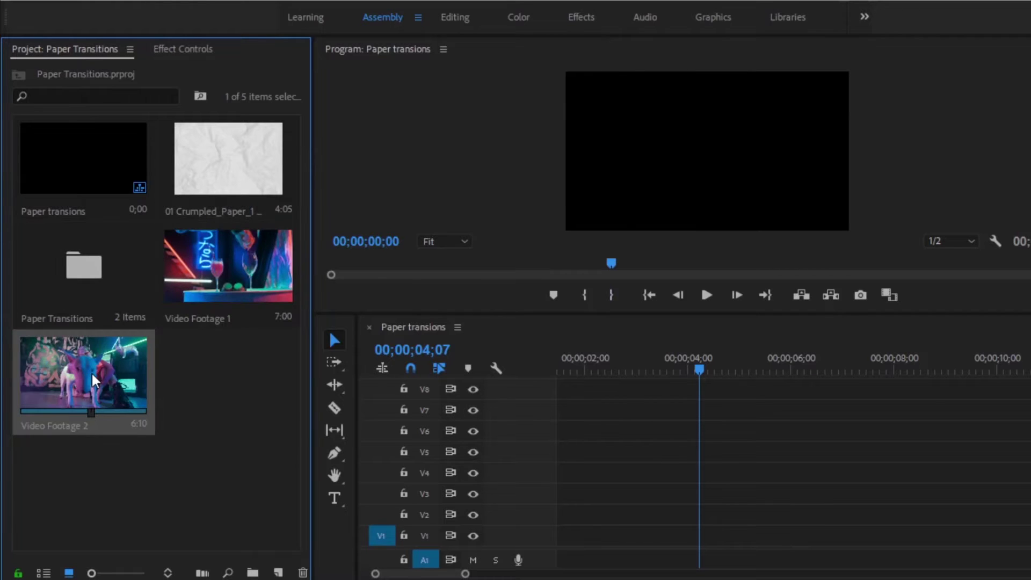
{"action": "left_click_drag", "start_coordinate": [226, 266], "coordinate": [564, 532]}
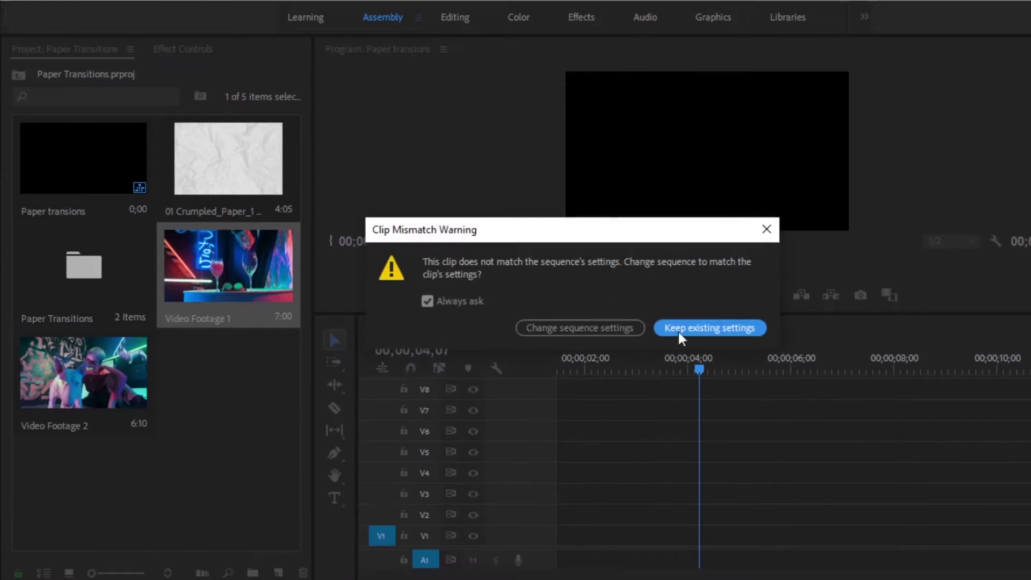
{"action": "left_click", "coordinate": [678, 333]}
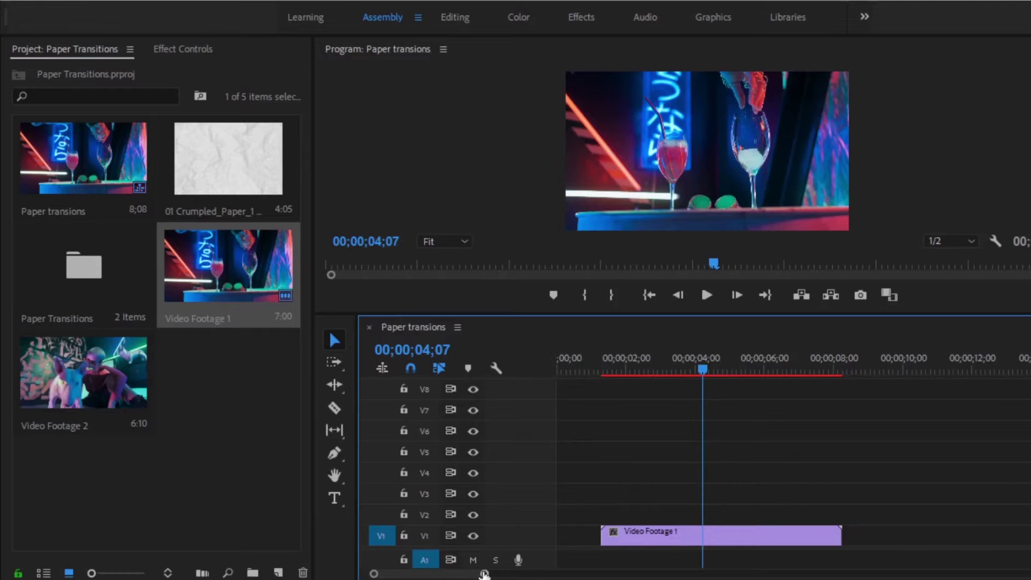
{"action": "left_click_drag", "start_coordinate": [661, 535], "coordinate": [617, 536]}
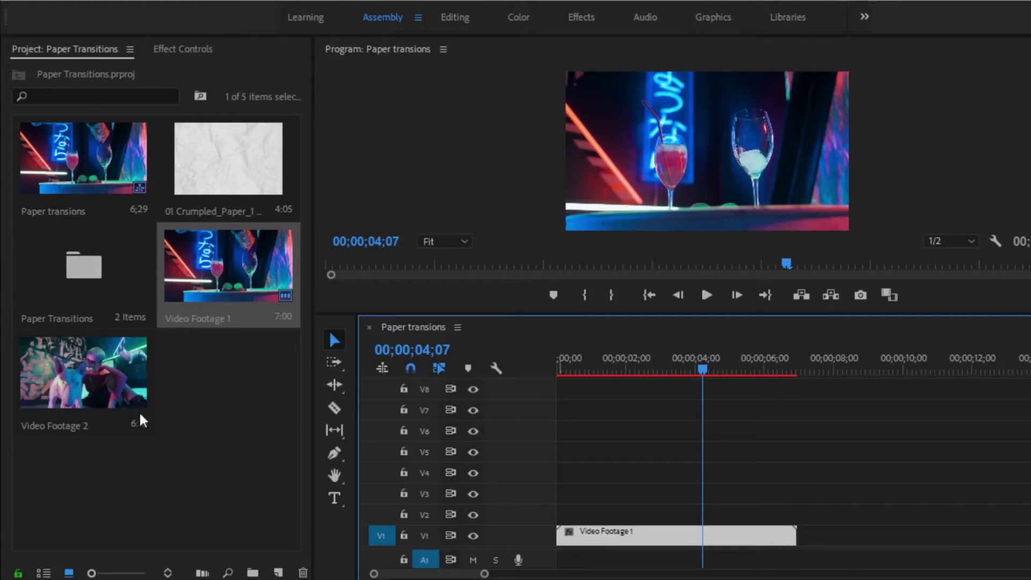
{"action": "left_click_drag", "start_coordinate": [83, 372], "coordinate": [870, 536]}
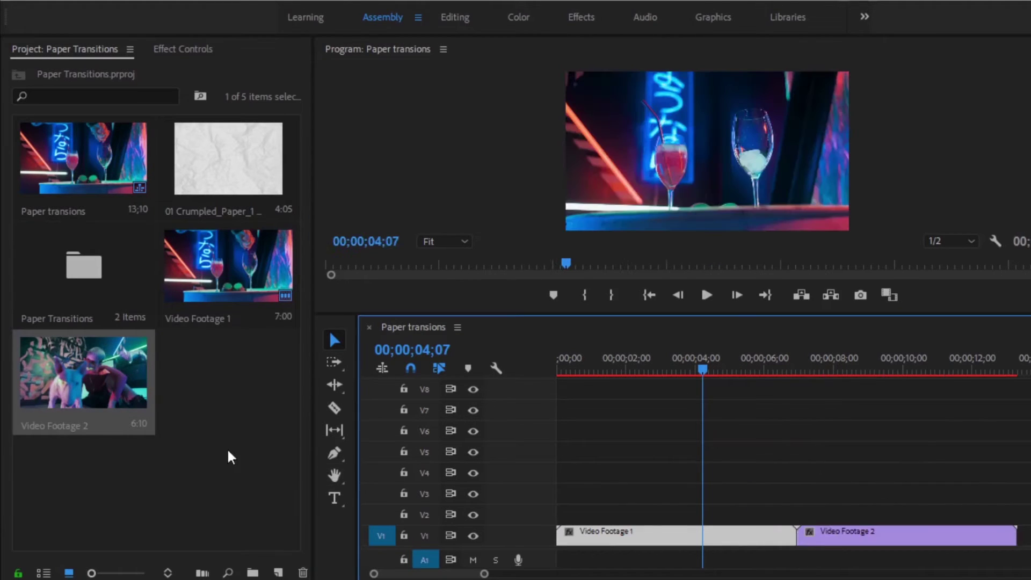
{"action": "left_click", "coordinate": [230, 457]}
Place the Diagonal Tear Matte clip on V3 over the join.
{"action": "left_click", "coordinate": [44, 573]}
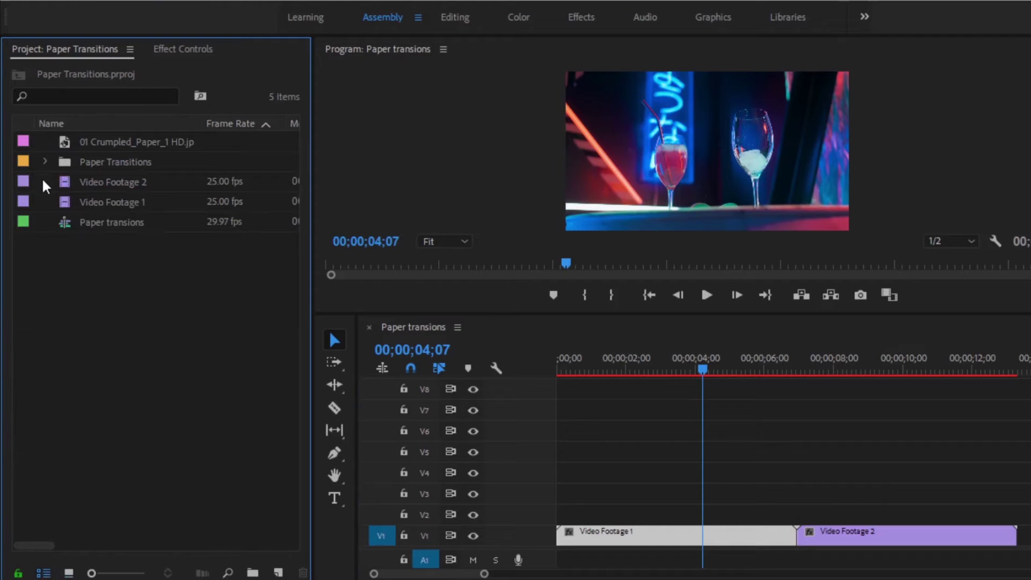
{"action": "left_click", "coordinate": [45, 162]}
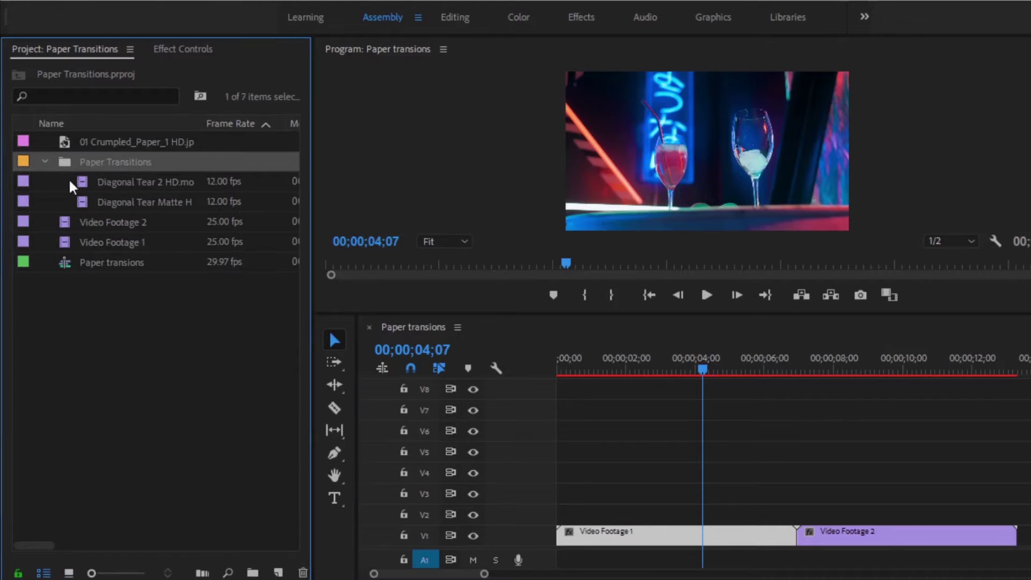
{"action": "left_click", "coordinate": [122, 202]}
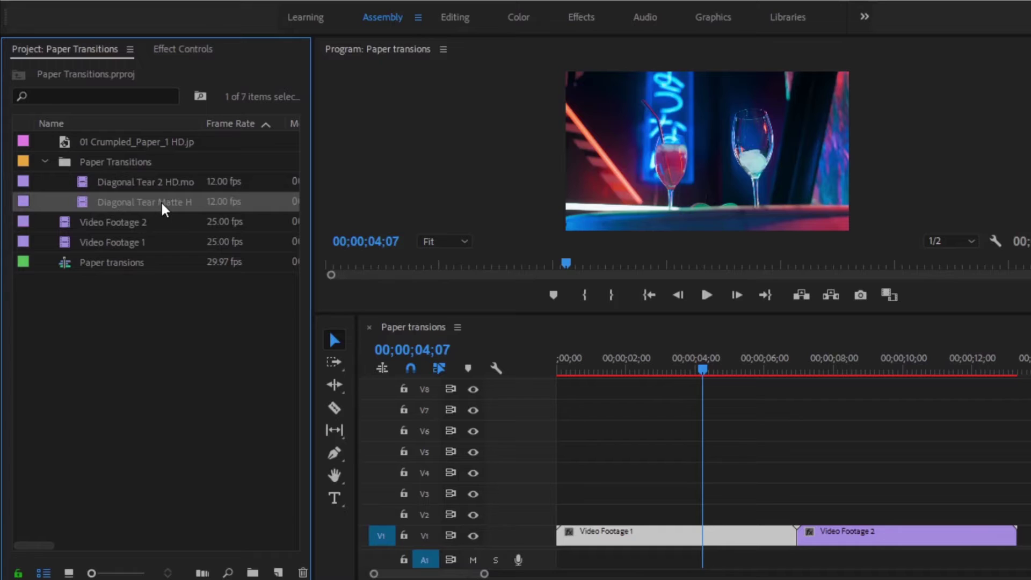
{"action": "left_click_drag", "start_coordinate": [156, 200], "coordinate": [753, 501]}
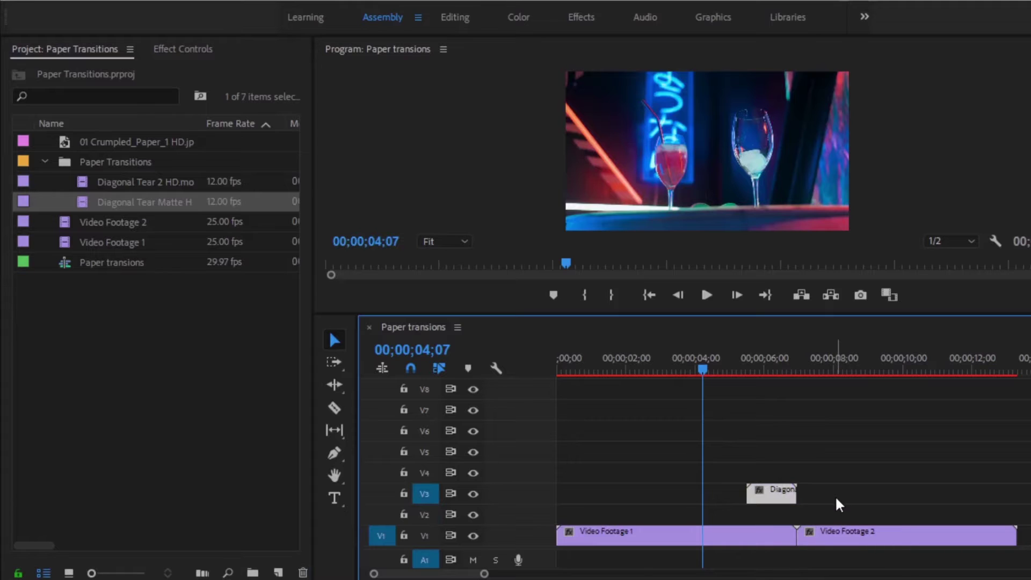
Raise Video Footage 2 to V2, split it at Footage 1's end, and scrub to 00;00;06;13.
{"action": "left_click_drag", "start_coordinate": [861, 531], "coordinate": [871, 519]}
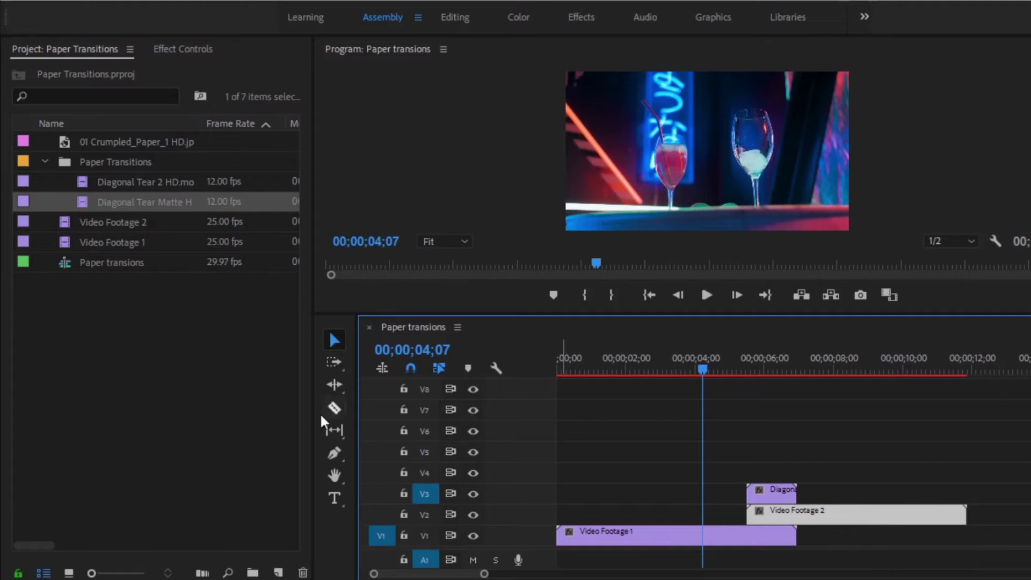
{"action": "left_click", "coordinate": [335, 408]}
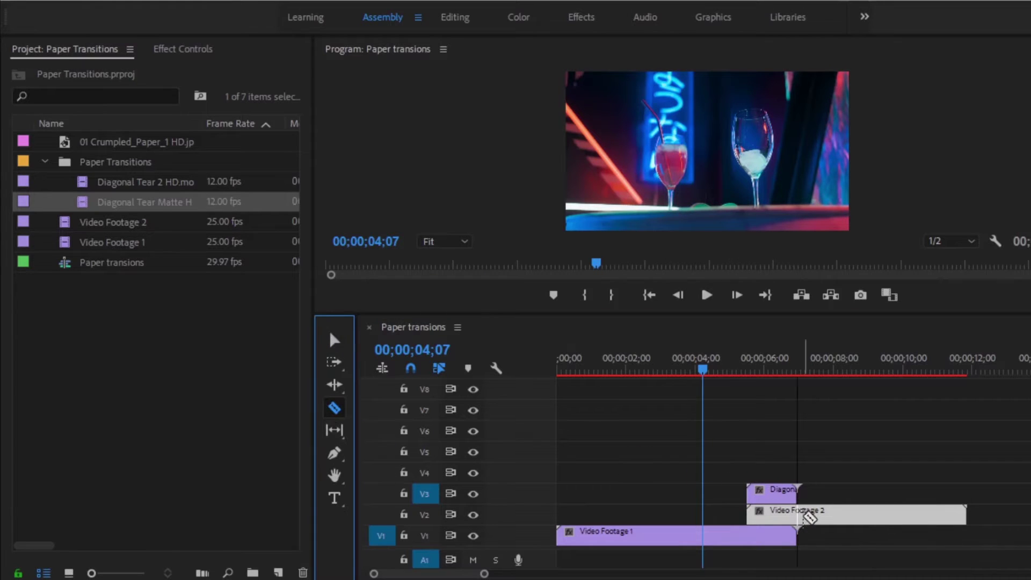
{"action": "left_click", "coordinate": [809, 516]}
{"action": "left_click", "coordinate": [336, 342]}
{"action": "left_click_drag", "start_coordinate": [848, 366], "coordinate": [769, 378]}
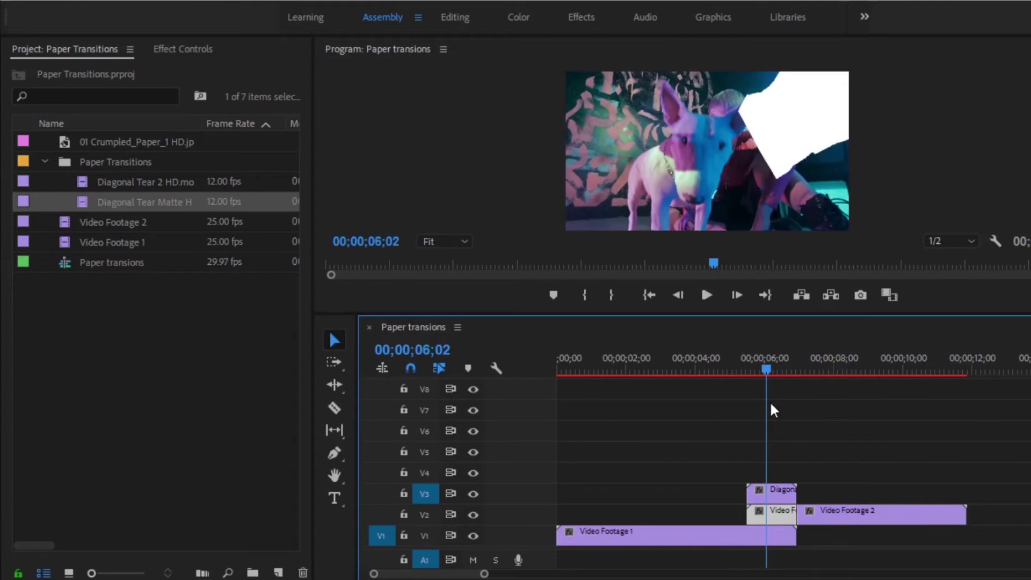
{"action": "left_click_drag", "start_coordinate": [769, 400], "coordinate": [780, 414]}
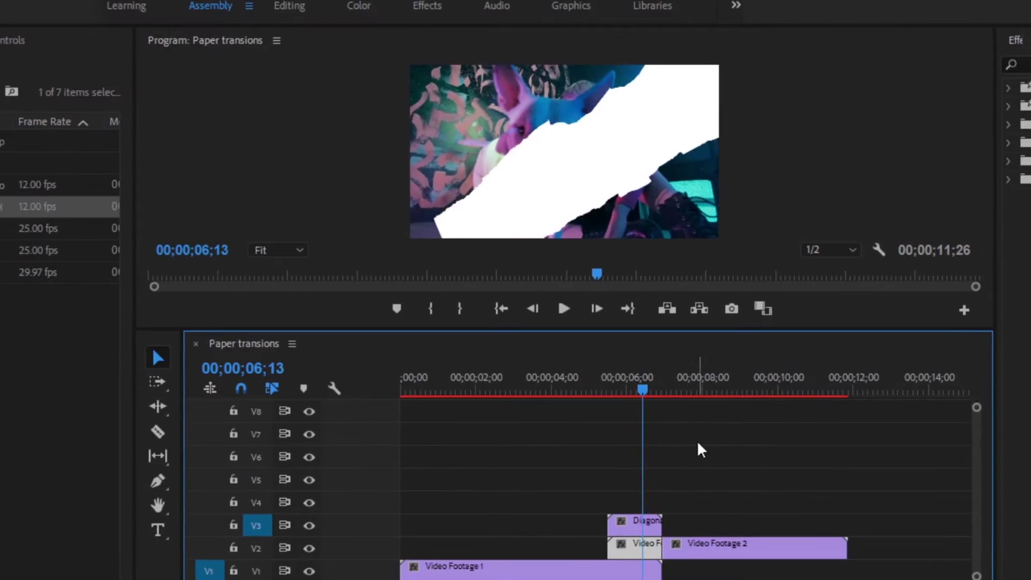
Apply Track Matte Key to the first Video Footage 2 piece.
{"action": "left_click", "coordinate": [928, 42]}
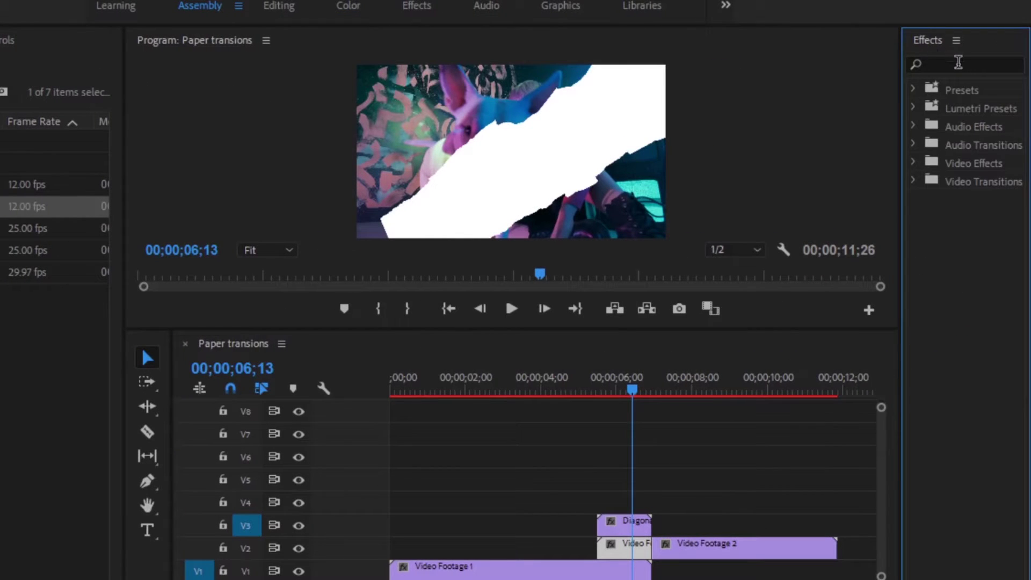
{"action": "left_click", "coordinate": [958, 62]}
{"action": "type", "text": "track"}
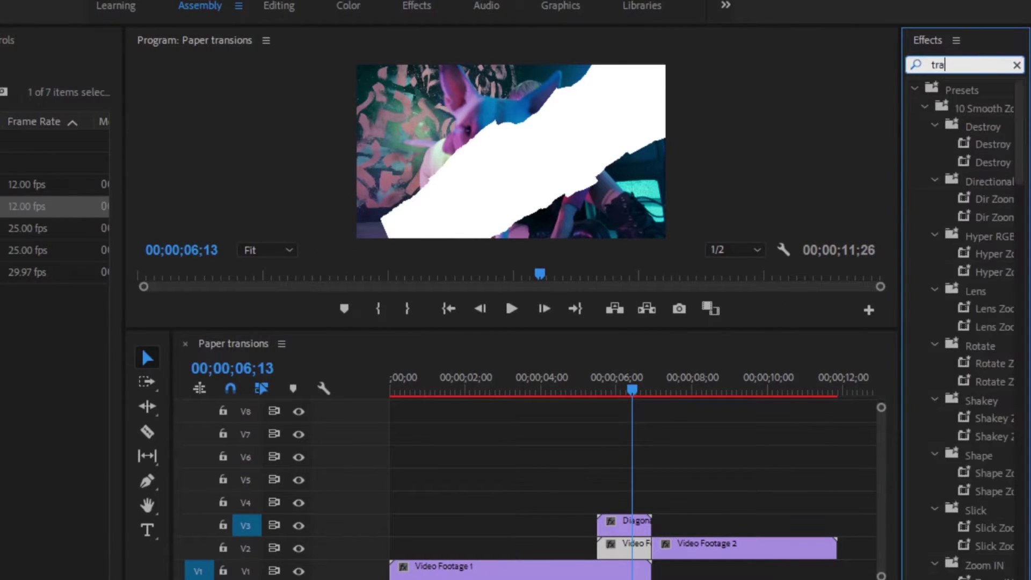
{"action": "left_click", "coordinate": [977, 200]}
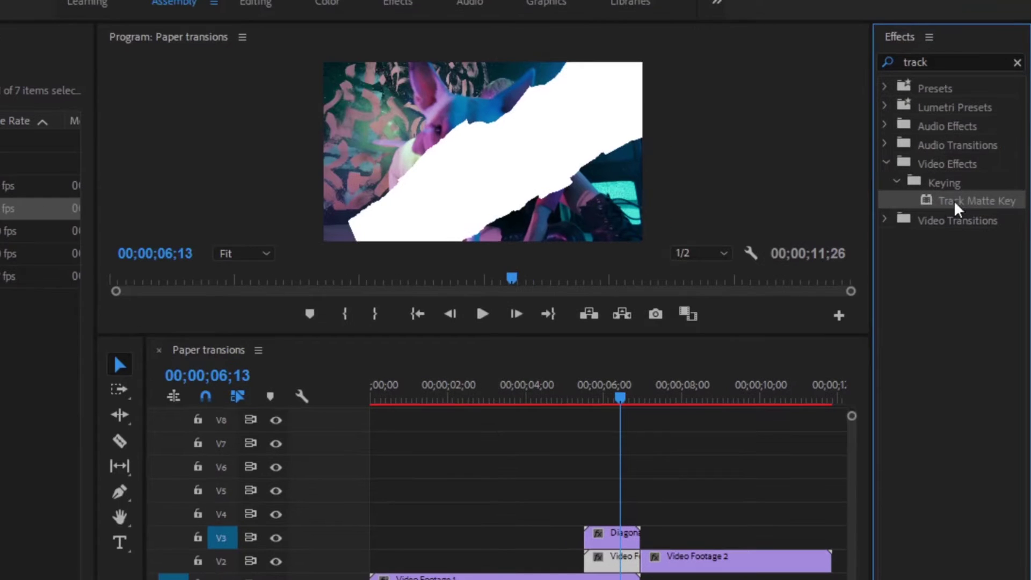
{"action": "left_click_drag", "start_coordinate": [958, 203], "coordinate": [610, 557]}
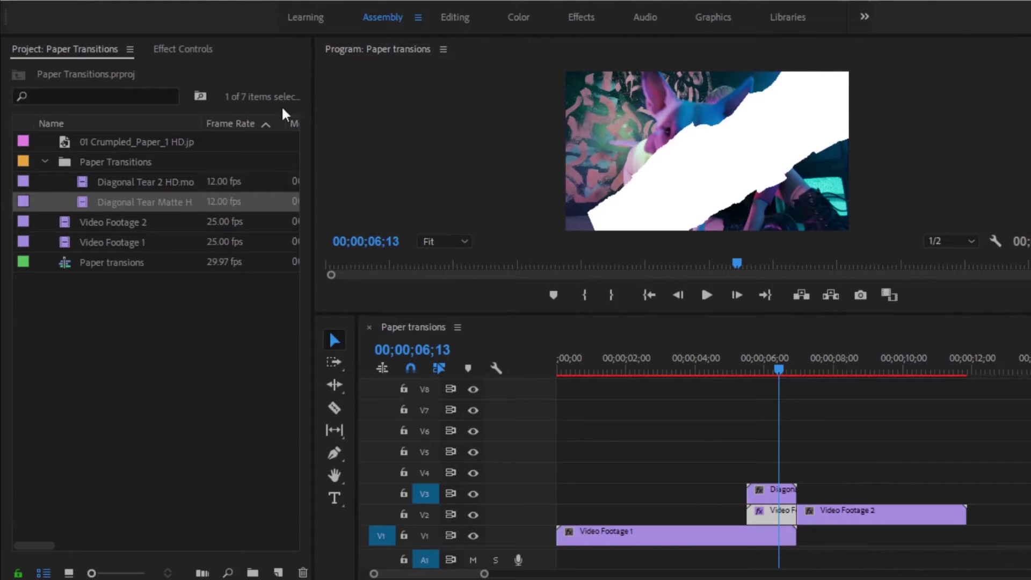
Set Track Matte Key's Matte to Video 3.
{"action": "left_click", "coordinate": [184, 50]}
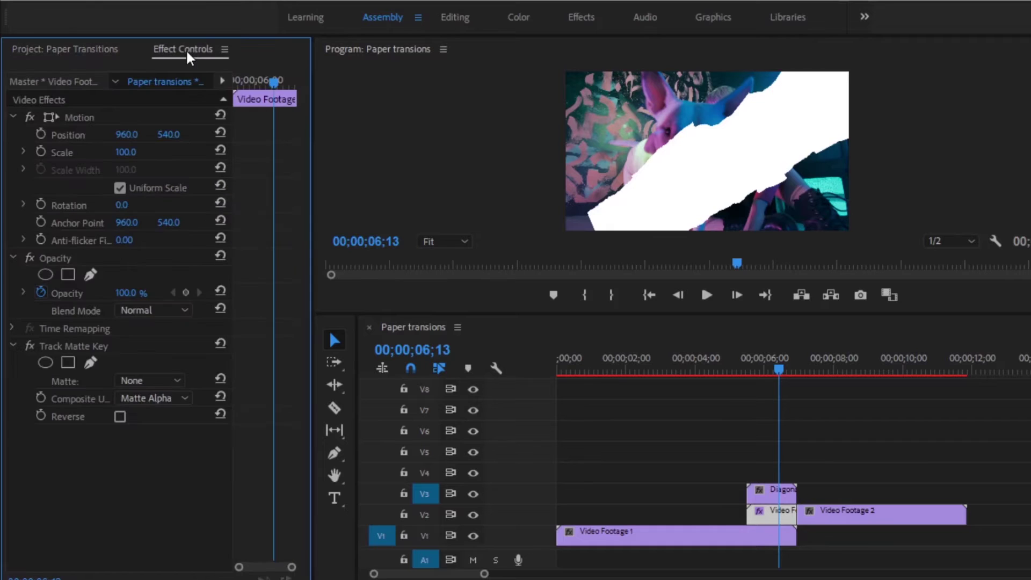
{"action": "left_click", "coordinate": [81, 347]}
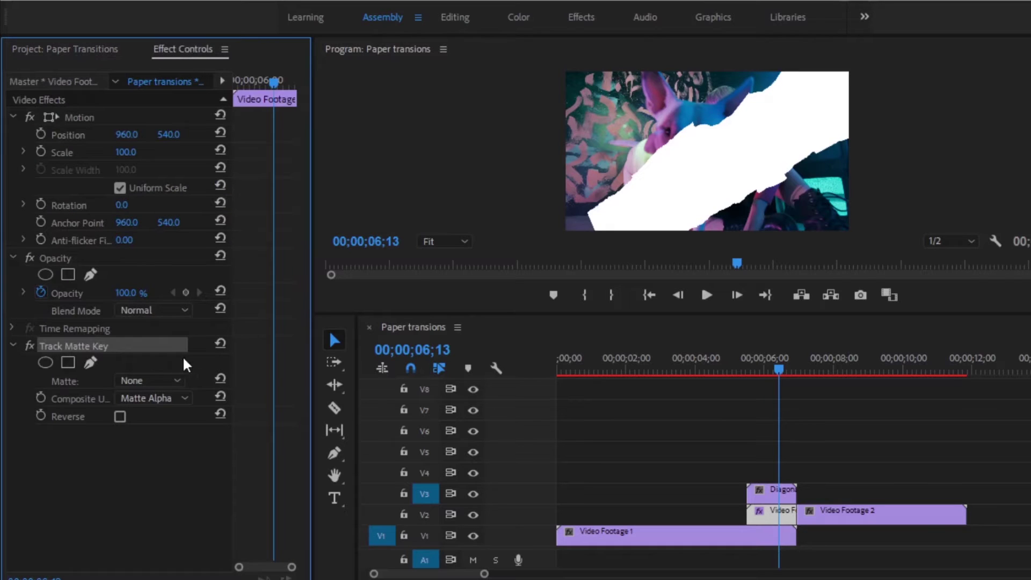
{"action": "left_click", "coordinate": [66, 381]}
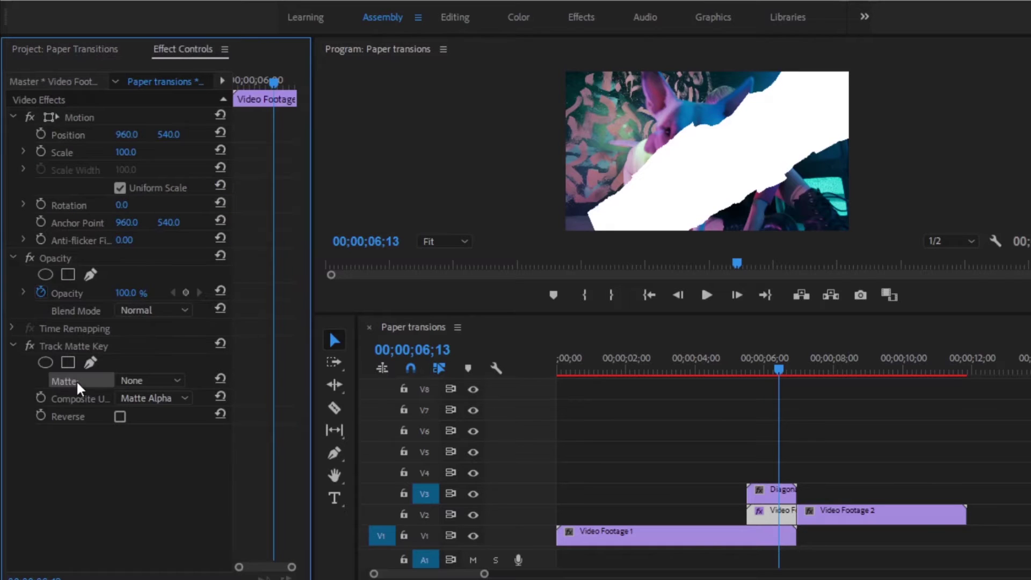
{"action": "left_click", "coordinate": [149, 381]}
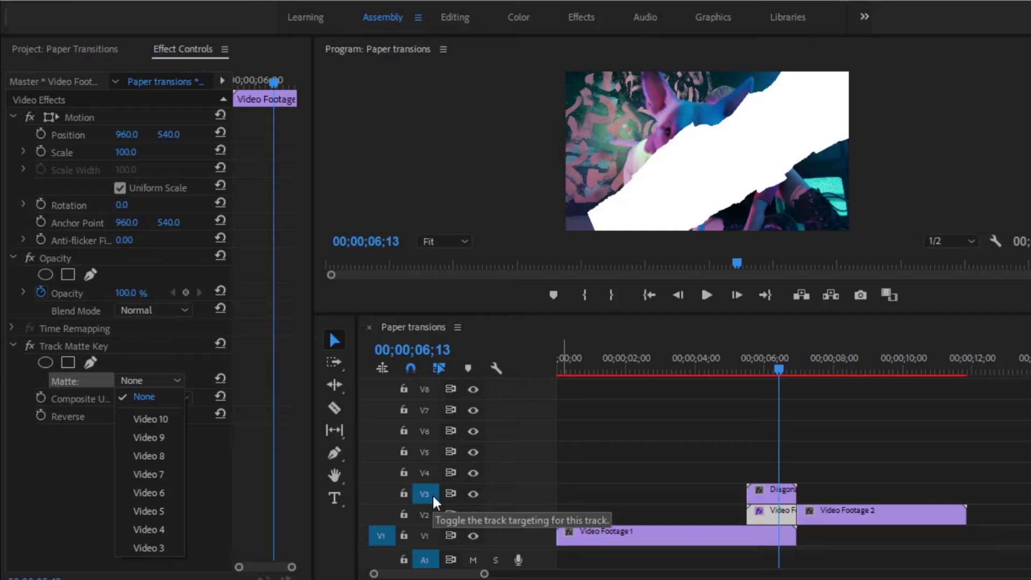
{"action": "left_click", "coordinate": [163, 548]}
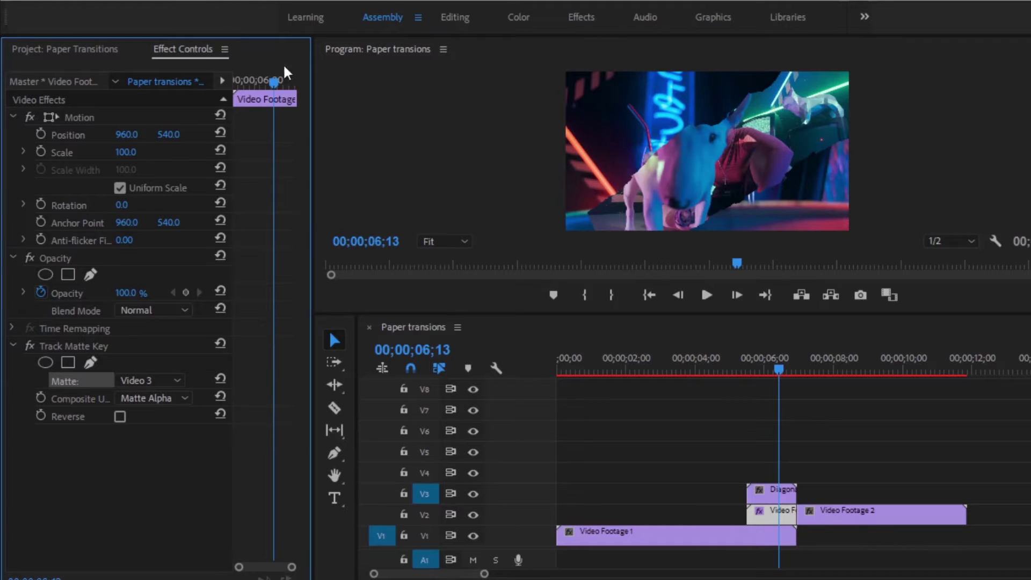
{"action": "left_click", "coordinate": [77, 48]}
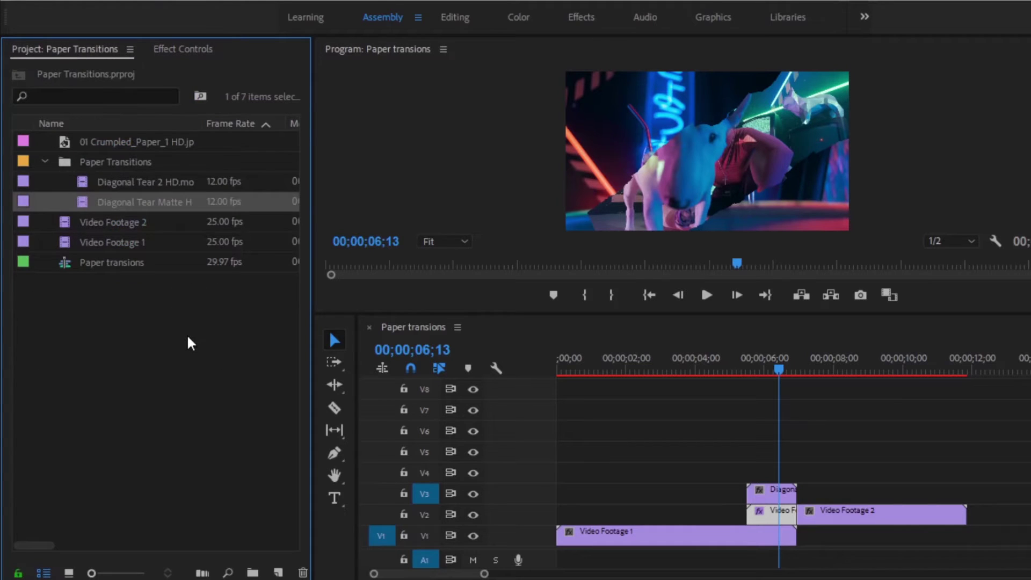
Place Diagonal Tear 2 HD on V4 and duplicate it onto V5 through V8.
{"action": "left_click_drag", "start_coordinate": [120, 181], "coordinate": [606, 402]}
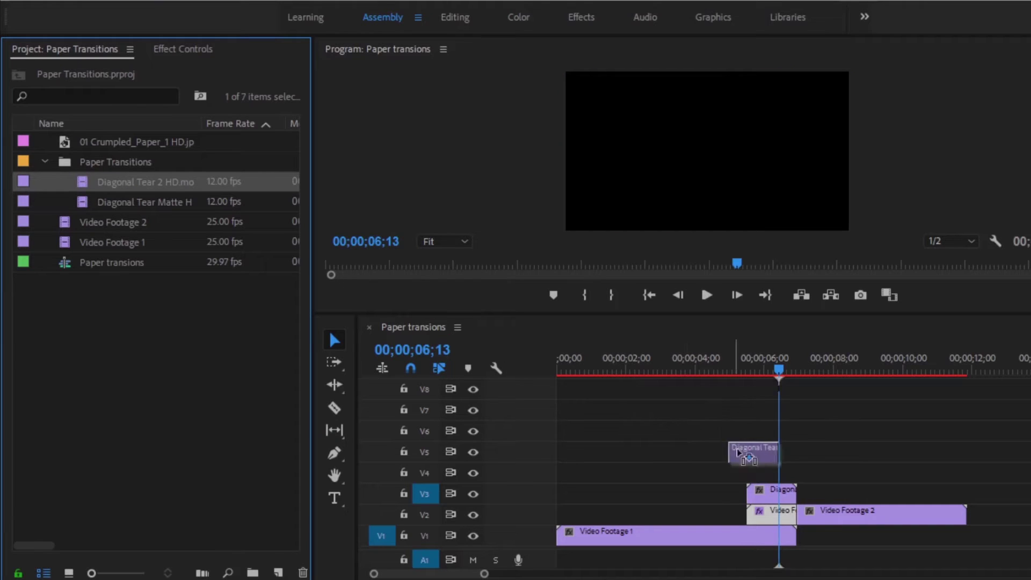
{"action": "left_click_drag", "start_coordinate": [605, 403], "coordinate": [742, 467]}
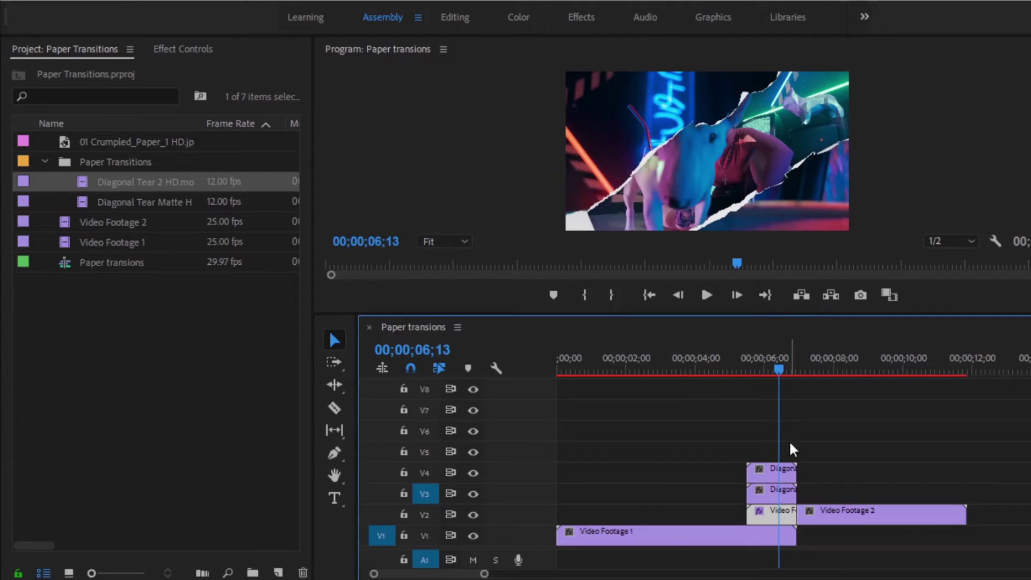
{"action": "left_click", "coordinate": [779, 471]}
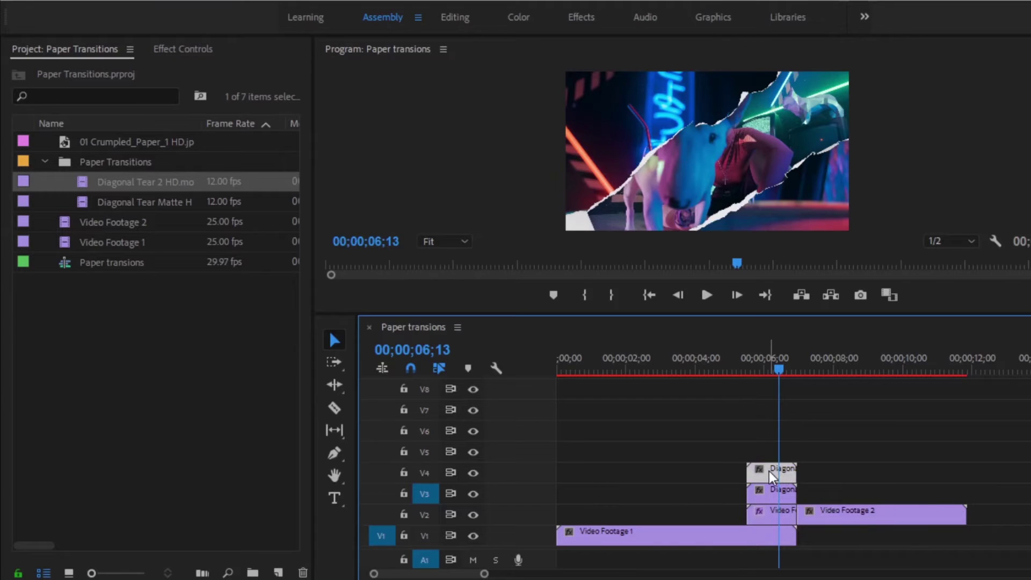
{"action": "left_click_drag", "start_coordinate": [770, 475], "coordinate": [765, 415]}
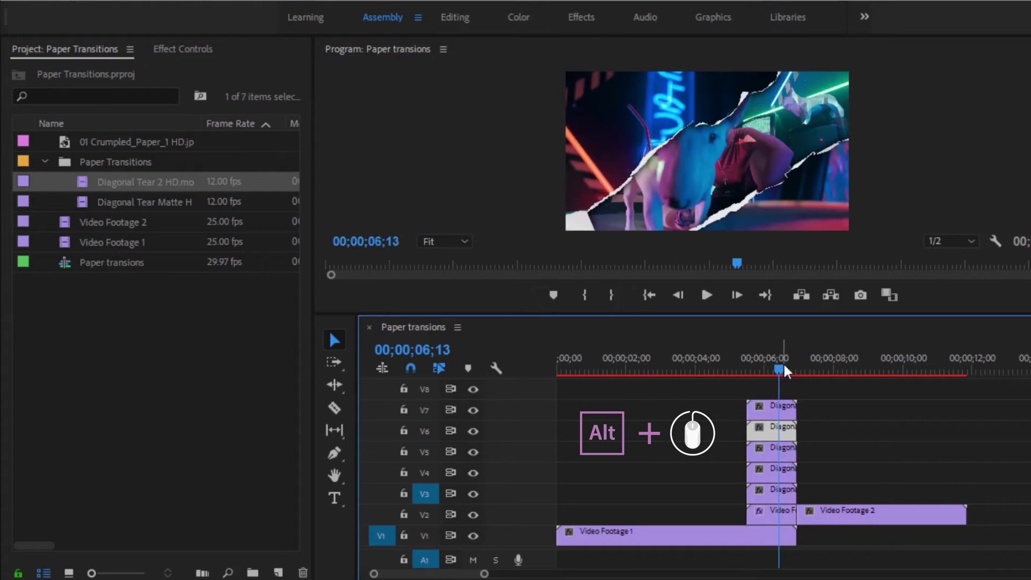
{"action": "left_click_drag", "start_coordinate": [786, 371], "coordinate": [775, 370]}
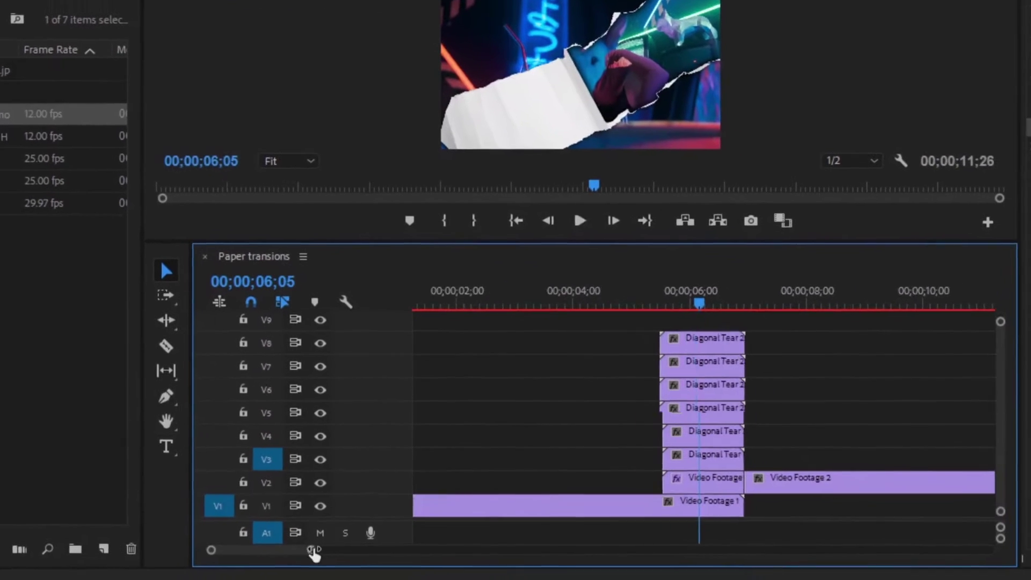
Split Video Footage 1 at the first tear frame and delete the later part.
{"action": "left_click_drag", "start_coordinate": [401, 564], "coordinate": [234, 546]}
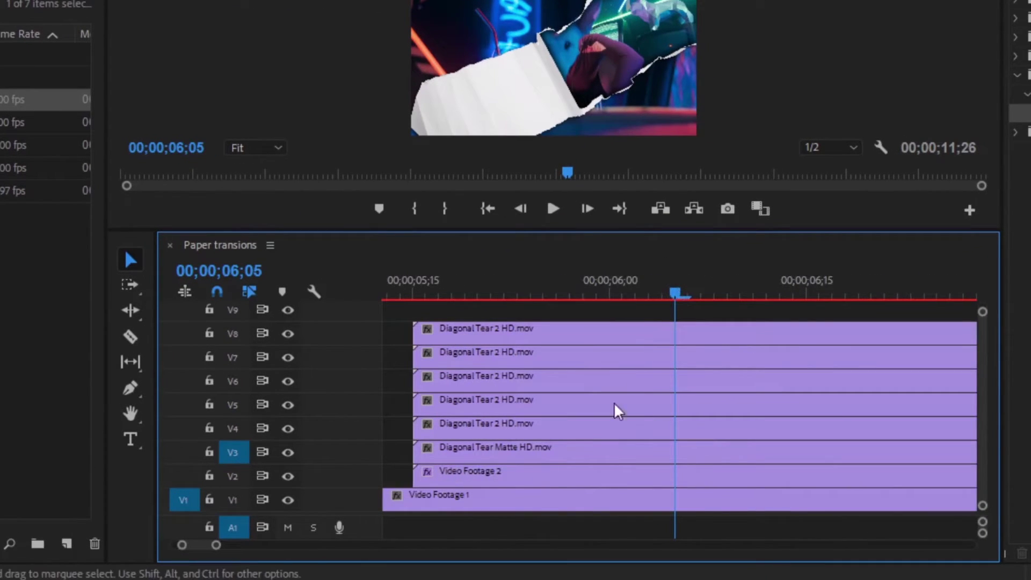
{"action": "left_click", "coordinate": [545, 503]}
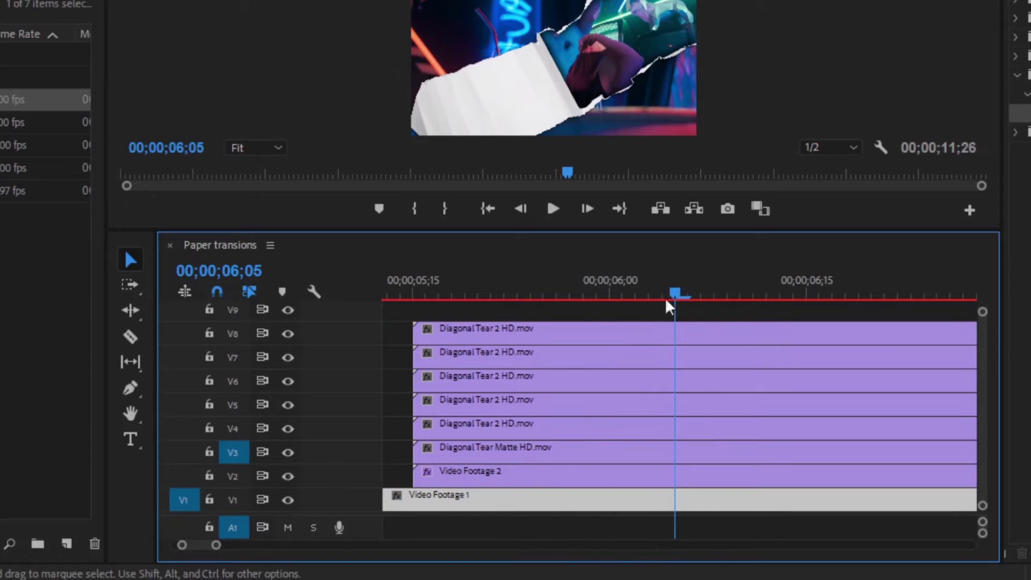
{"action": "left_click_drag", "start_coordinate": [677, 294], "coordinate": [412, 294]}
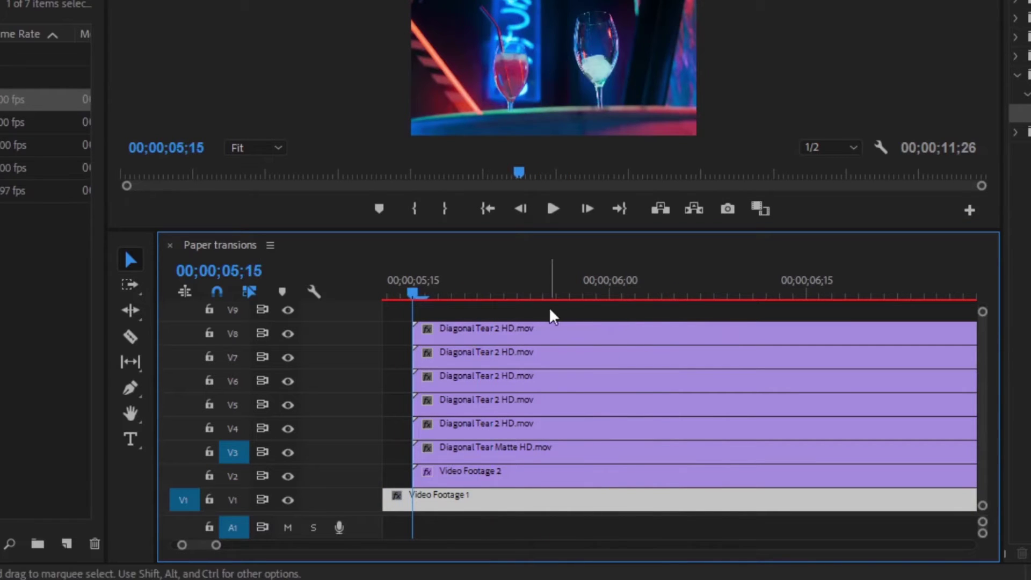
{"action": "key", "text": "Right"}
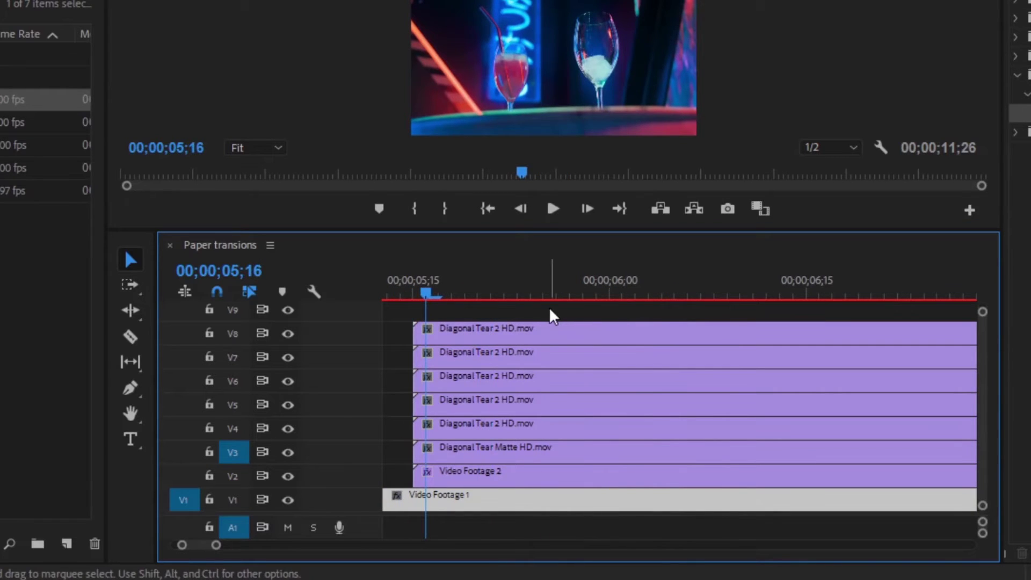
{"action": "left_click", "coordinate": [131, 337]}
{"action": "left_click", "coordinate": [413, 495]}
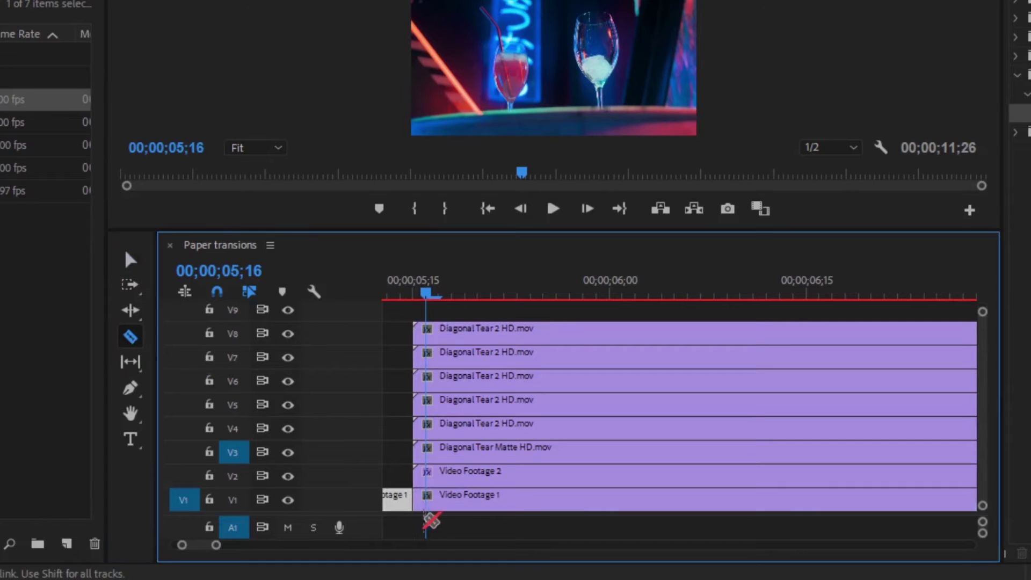
{"action": "left_click", "coordinate": [448, 497]}
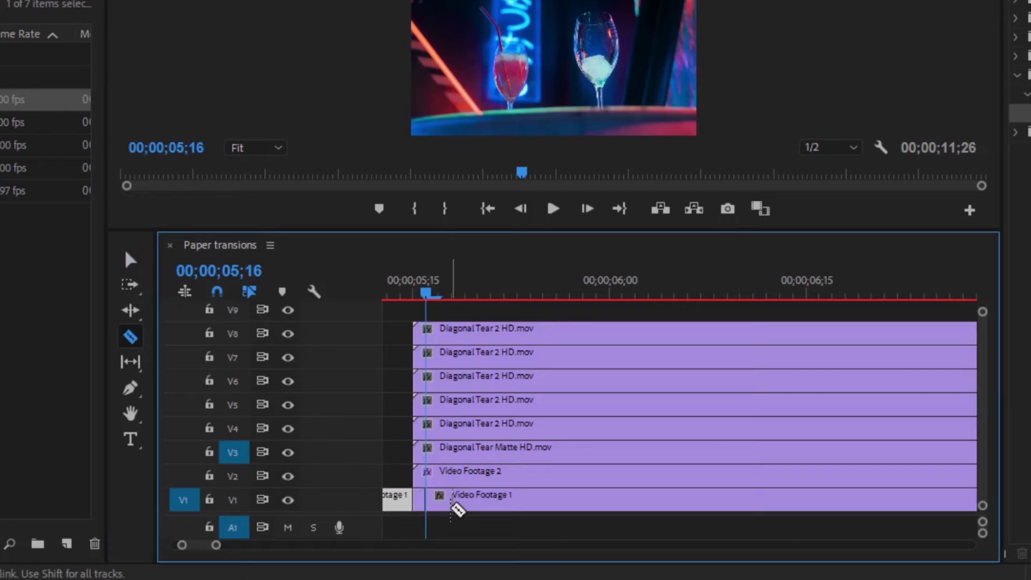
{"action": "left_click", "coordinate": [131, 260]}
{"action": "left_click", "coordinate": [512, 496]}
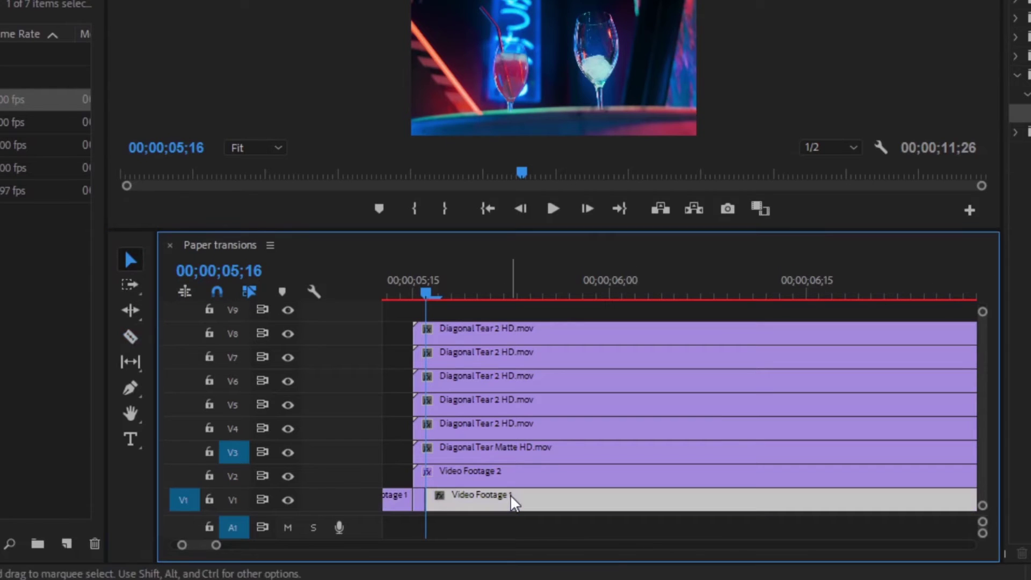
{"action": "key", "text": "Delete"}
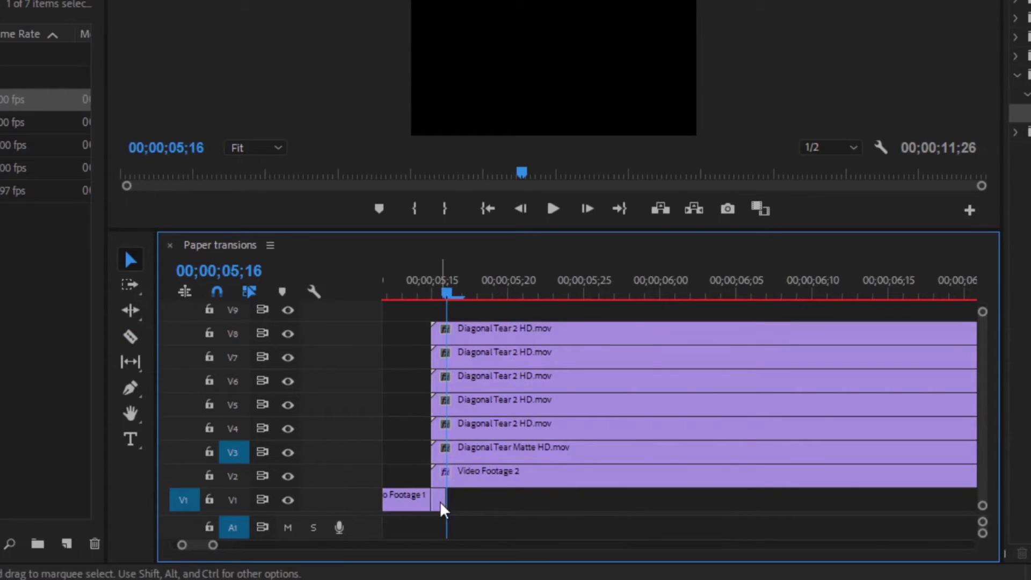
Hold the remaining piece on its In Point and extend it to the tear clips' end.
{"action": "right_click", "coordinate": [440, 501]}
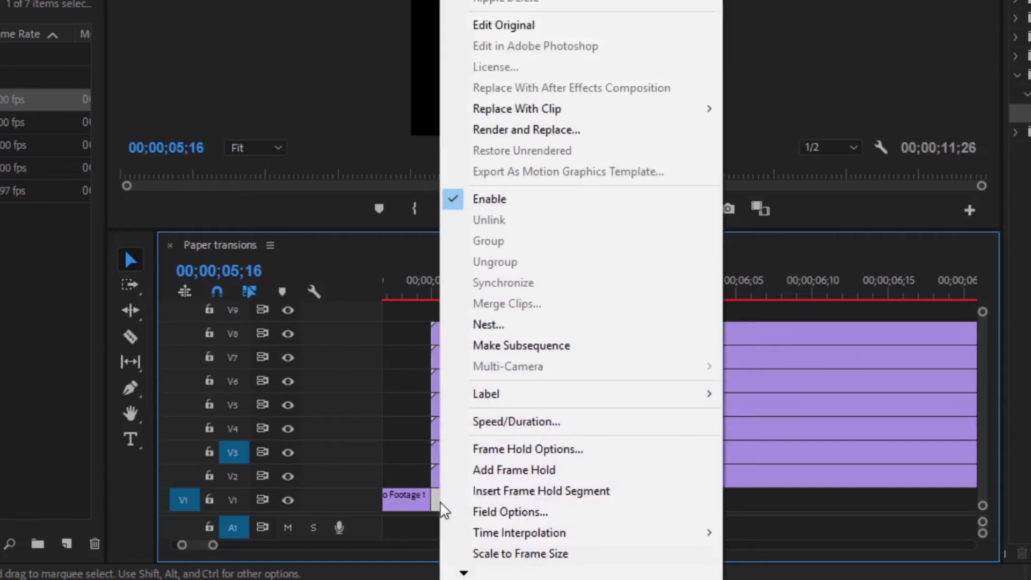
{"action": "left_click", "coordinate": [553, 470]}
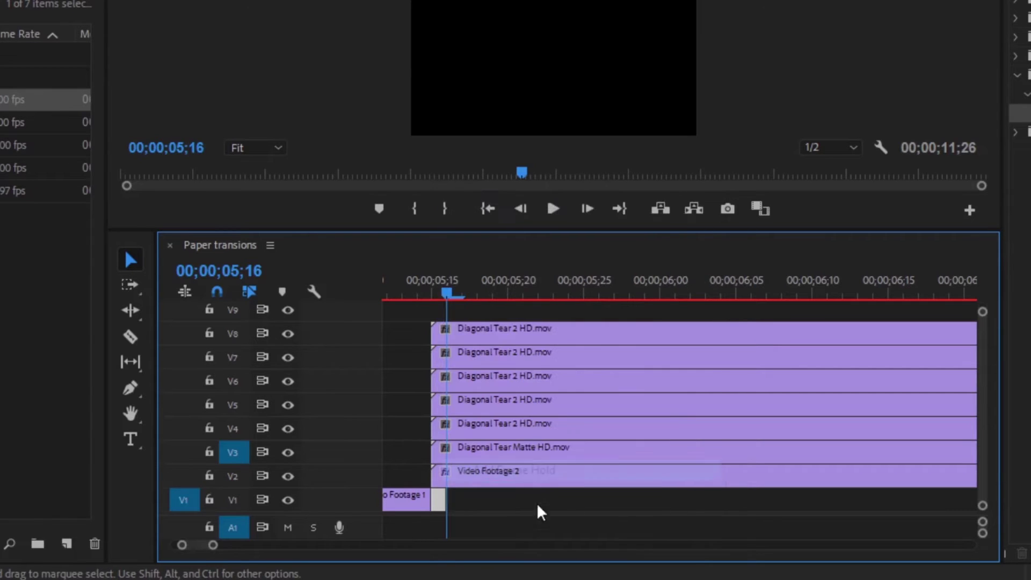
{"action": "right_click", "coordinate": [437, 500]}
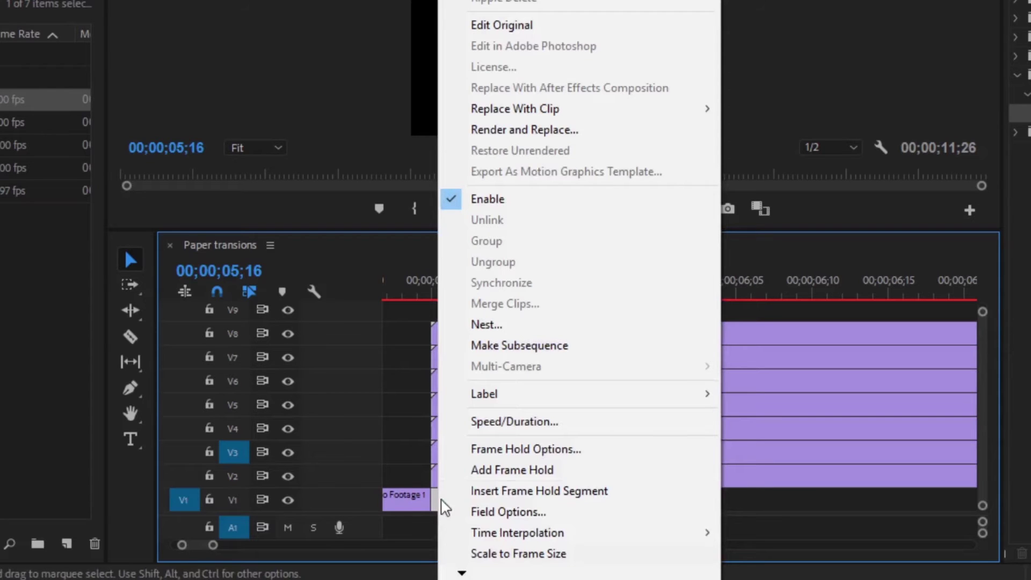
{"action": "left_click", "coordinate": [571, 452]}
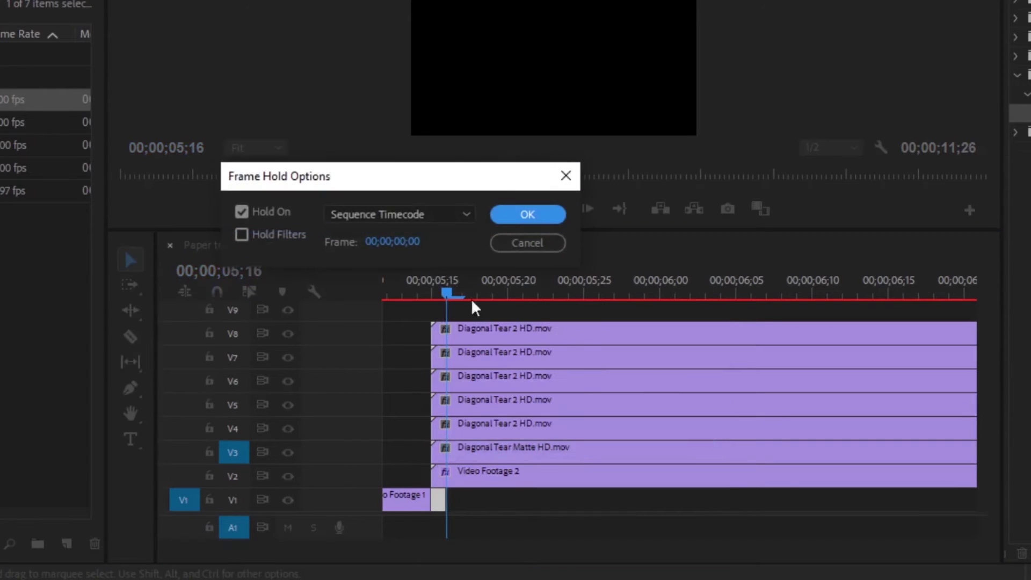
{"action": "left_click", "coordinate": [434, 214]}
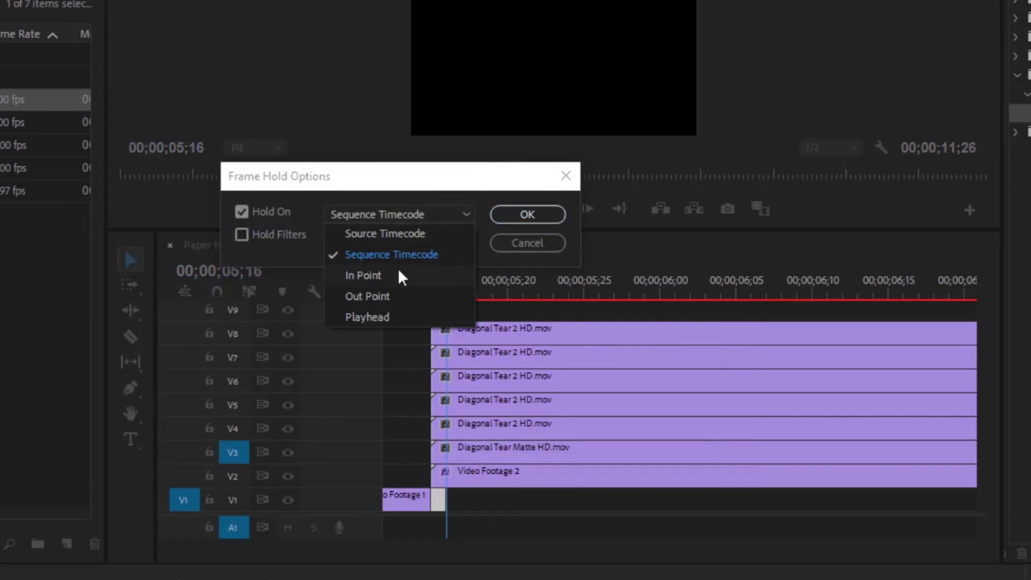
{"action": "left_click", "coordinate": [363, 275]}
{"action": "left_click", "coordinate": [527, 214]}
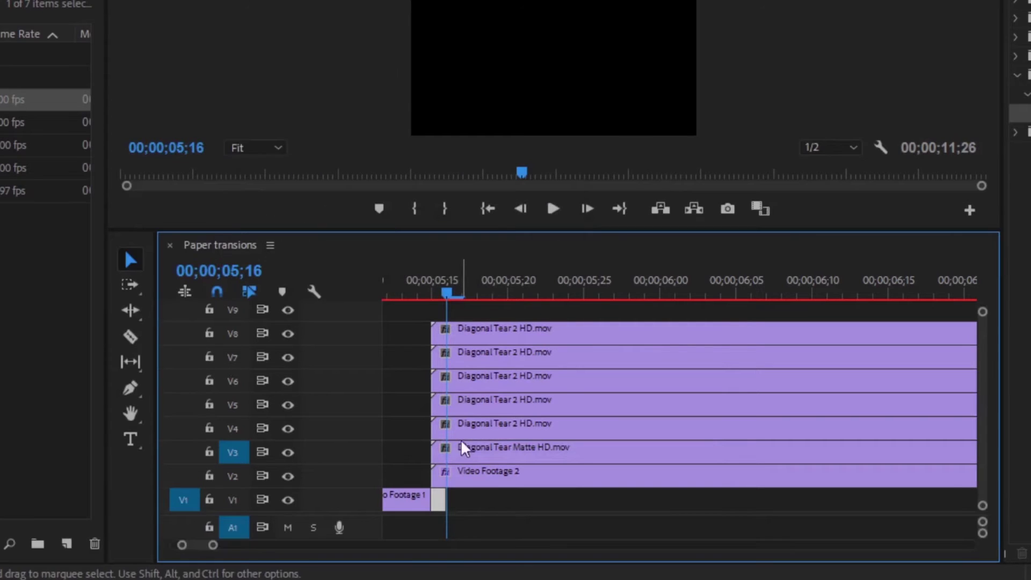
{"action": "left_click_drag", "start_coordinate": [441, 498], "coordinate": [933, 497]}
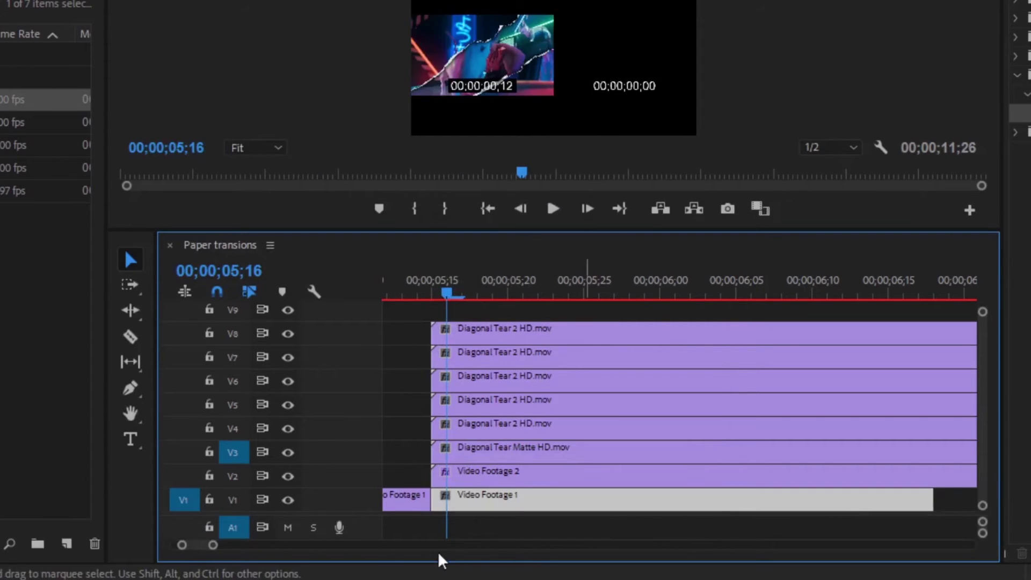
{"action": "scroll", "coordinate": [214, 548], "scroll_direction": "down", "scroll_amount": 3}
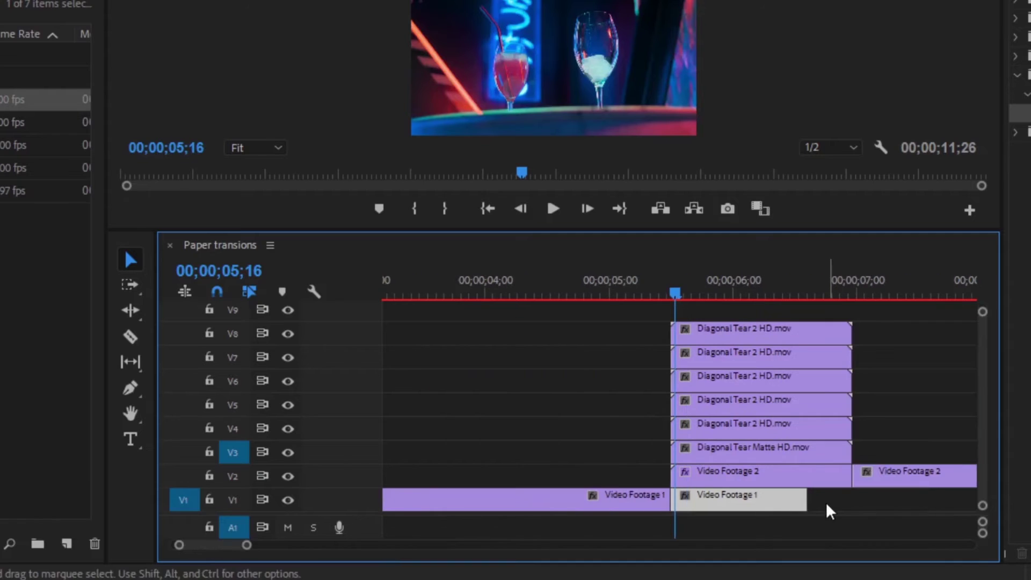
{"action": "left_click_drag", "start_coordinate": [933, 498], "coordinate": [844, 499]}
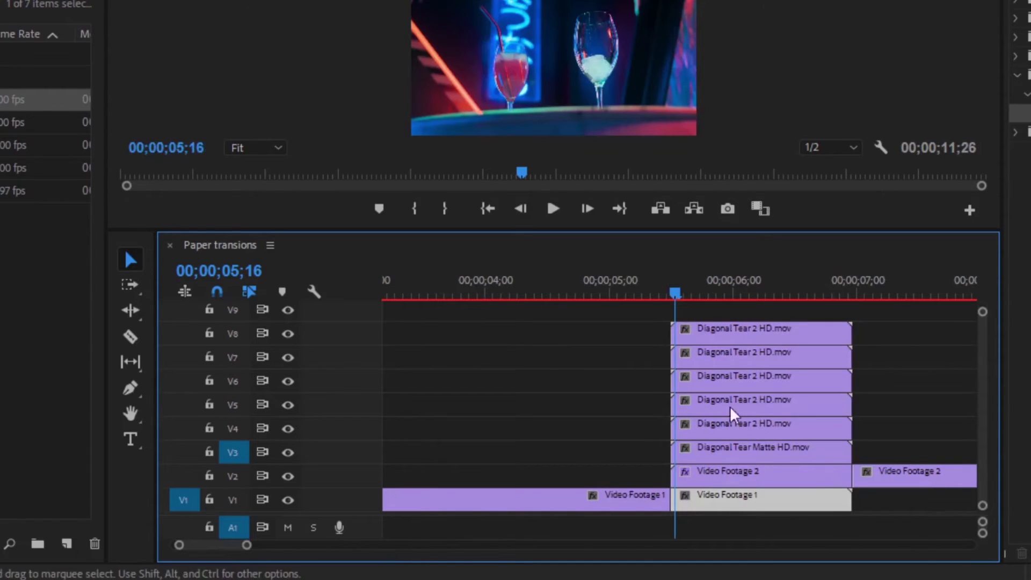
Split Video Footage 2 one frame before the tear end and delete the left piece.
{"action": "left_click_drag", "start_coordinate": [674, 293], "coordinate": [853, 293]}
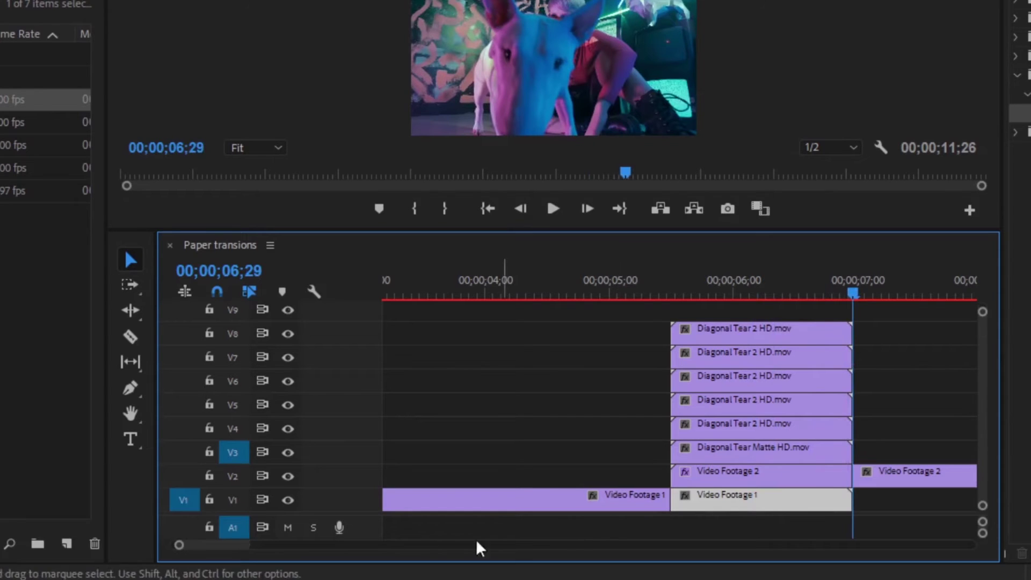
{"action": "left_click_drag", "start_coordinate": [250, 546], "coordinate": [211, 546]}
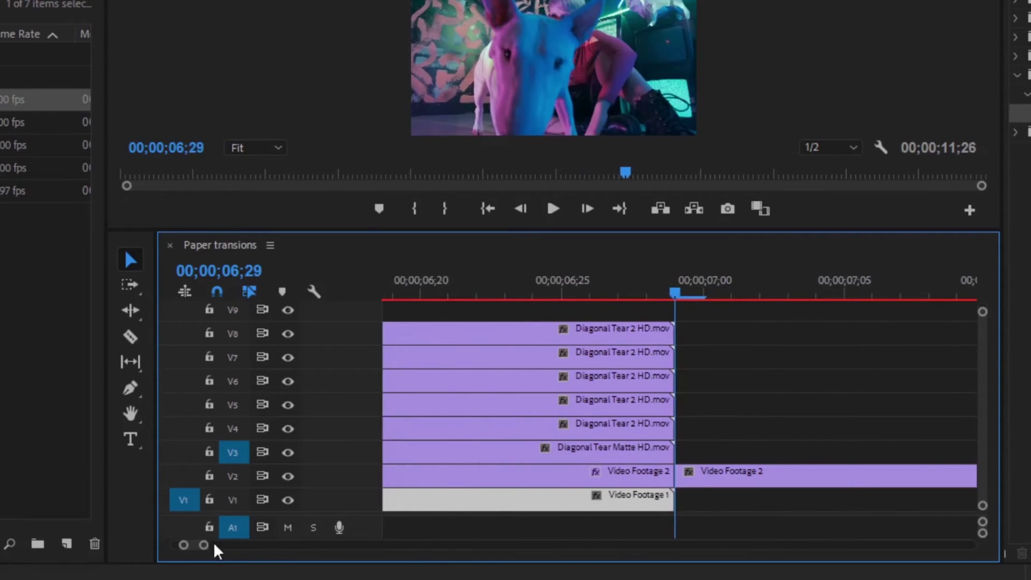
{"action": "left_click", "coordinate": [657, 479]}
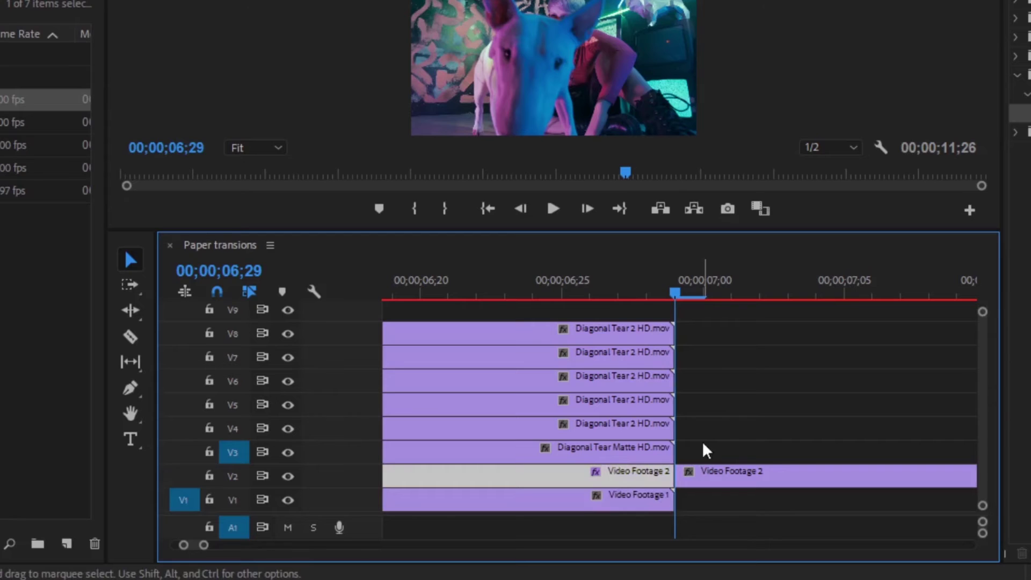
{"action": "key", "text": "Left"}
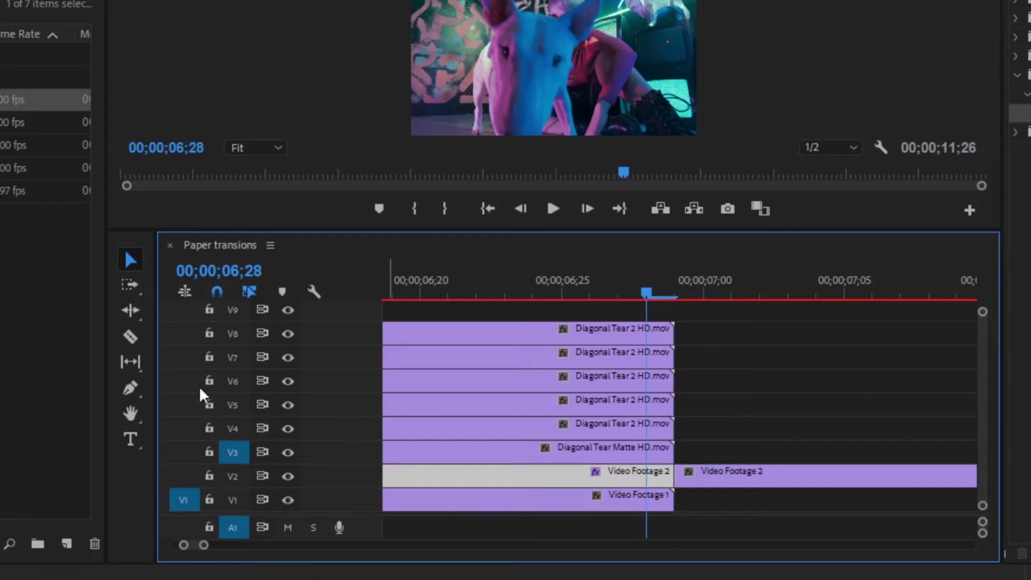
{"action": "left_click", "coordinate": [131, 337]}
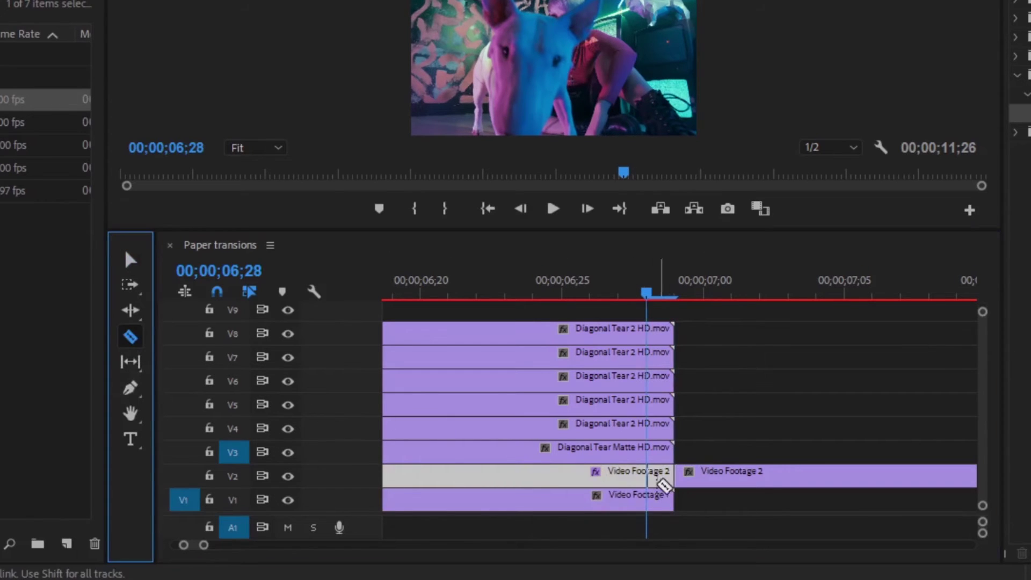
{"action": "left_click", "coordinate": [647, 476]}
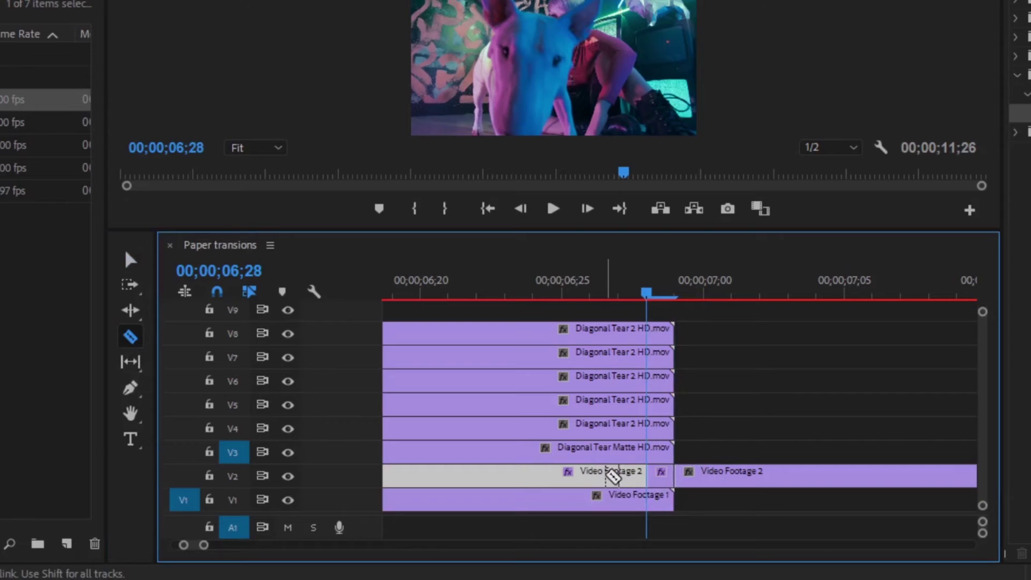
{"action": "left_click", "coordinate": [130, 260]}
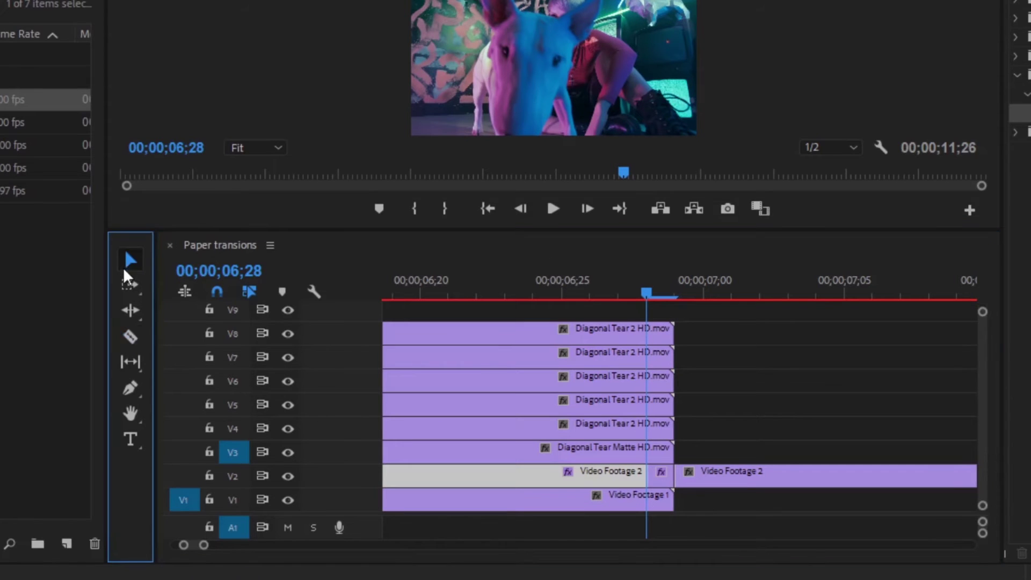
{"action": "left_click", "coordinate": [585, 483]}
{"action": "key", "text": "Delete"}
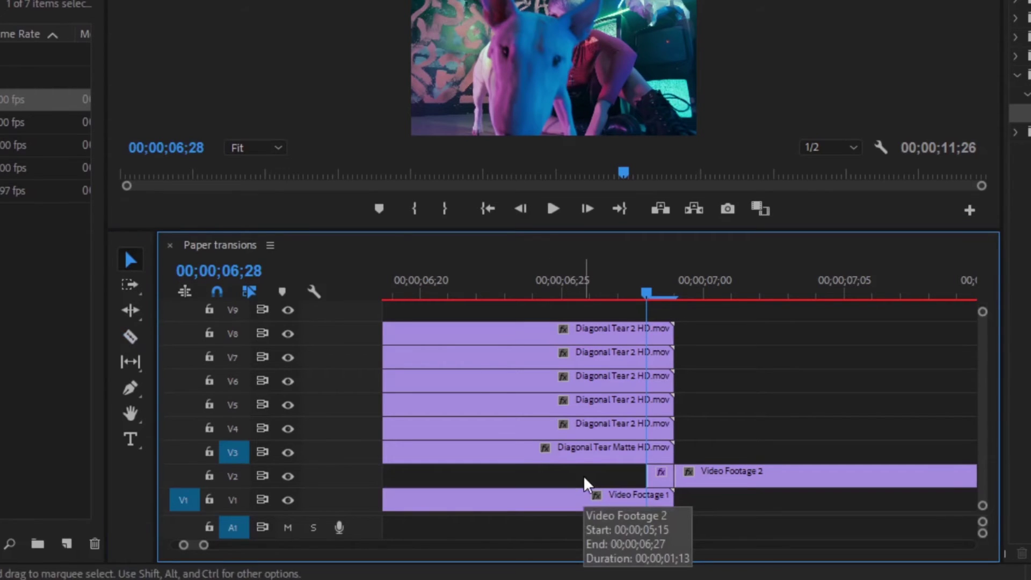
Hold the one-frame piece on its Out Point and stretch it back to the tear start.
{"action": "right_click", "coordinate": [665, 480]}
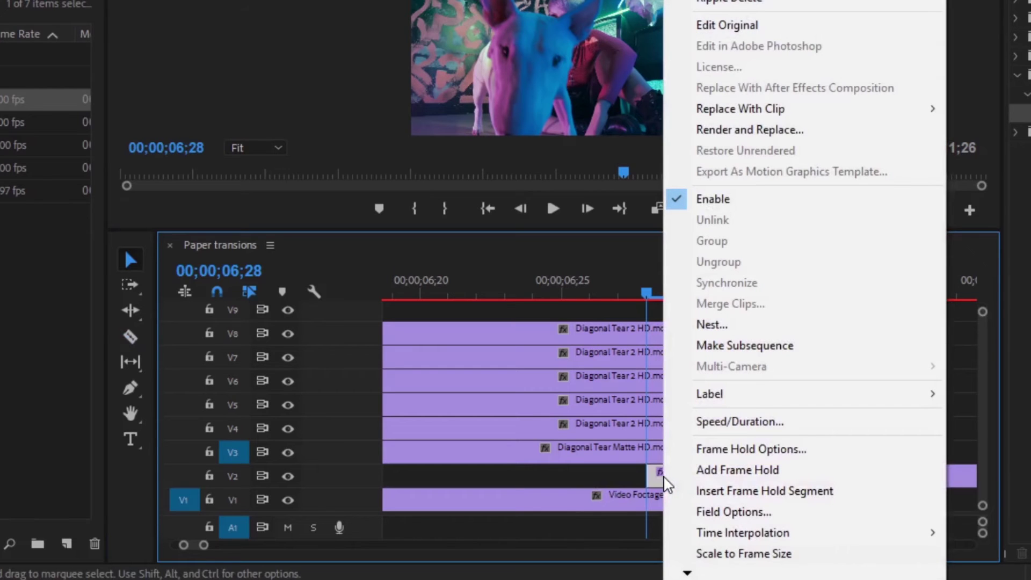
{"action": "left_click", "coordinate": [792, 473]}
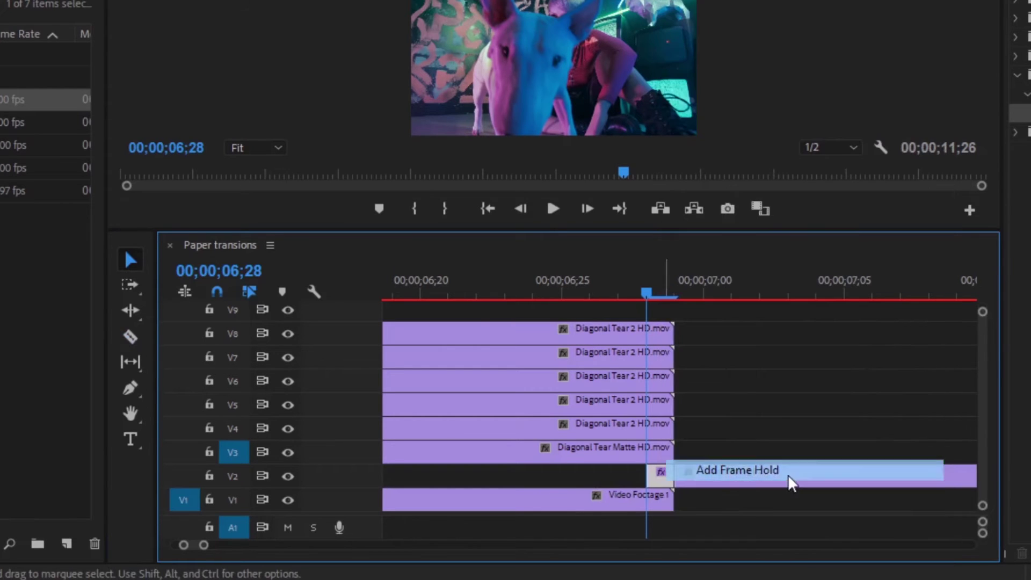
{"action": "right_click", "coordinate": [666, 487]}
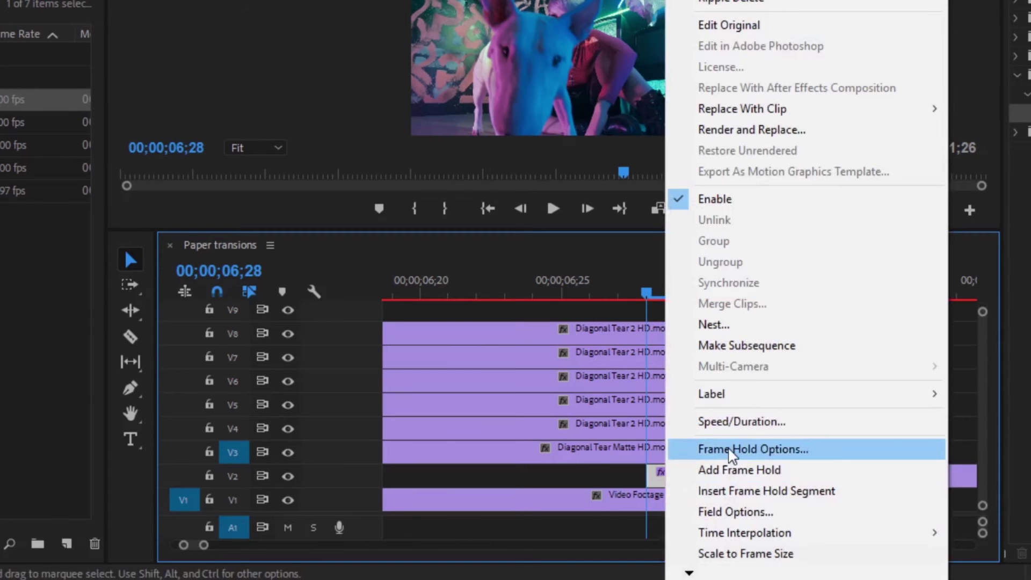
{"action": "left_click", "coordinate": [752, 449]}
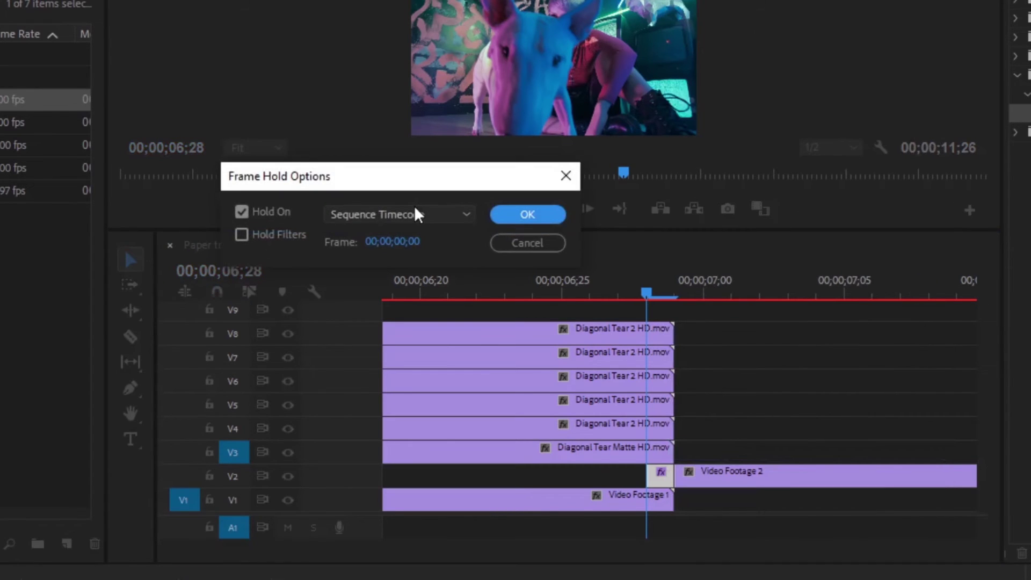
{"action": "left_click", "coordinate": [417, 215]}
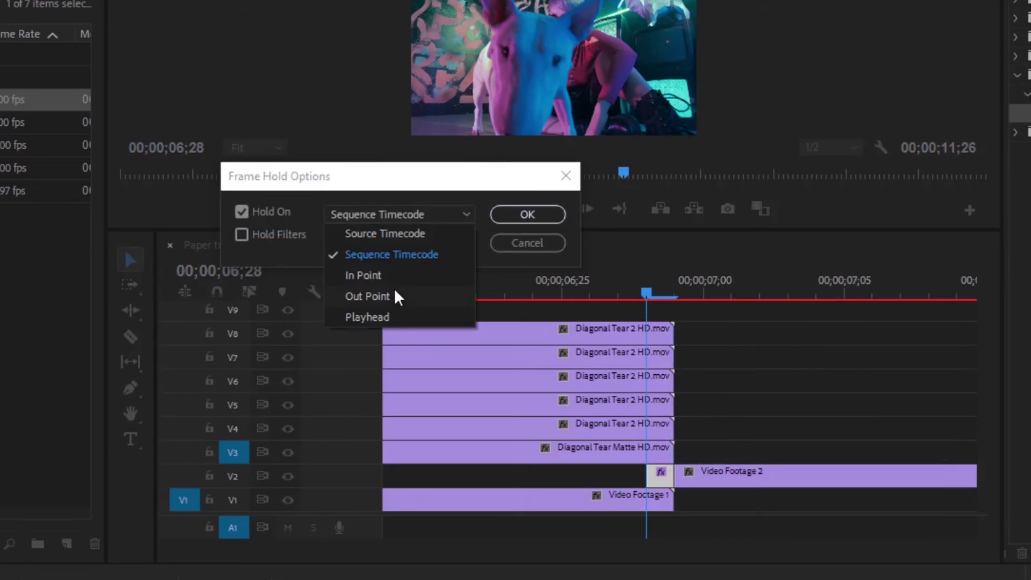
{"action": "left_click", "coordinate": [368, 296]}
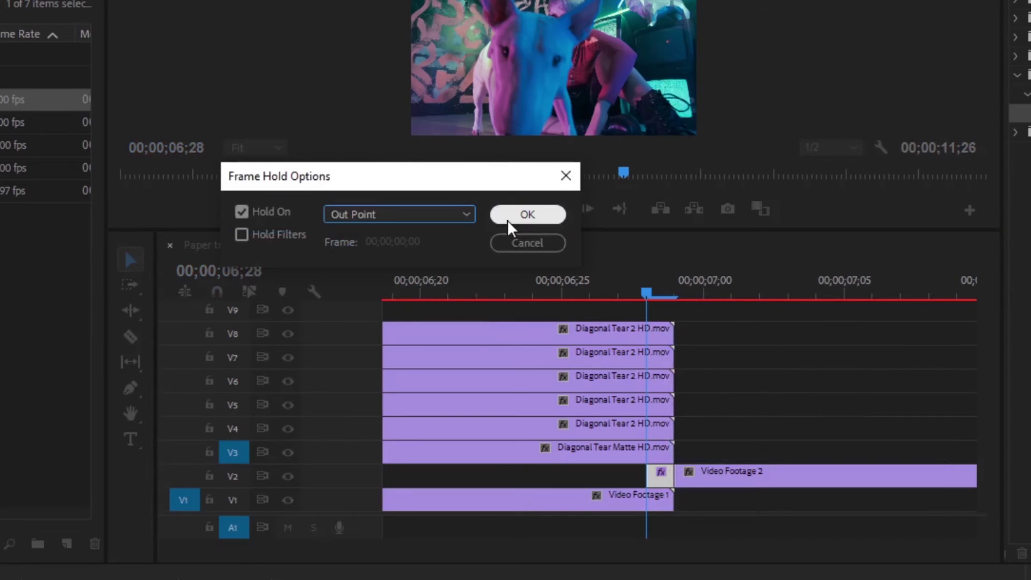
{"action": "left_click", "coordinate": [527, 214]}
{"action": "left_click_drag", "start_coordinate": [653, 471], "coordinate": [393, 476]}
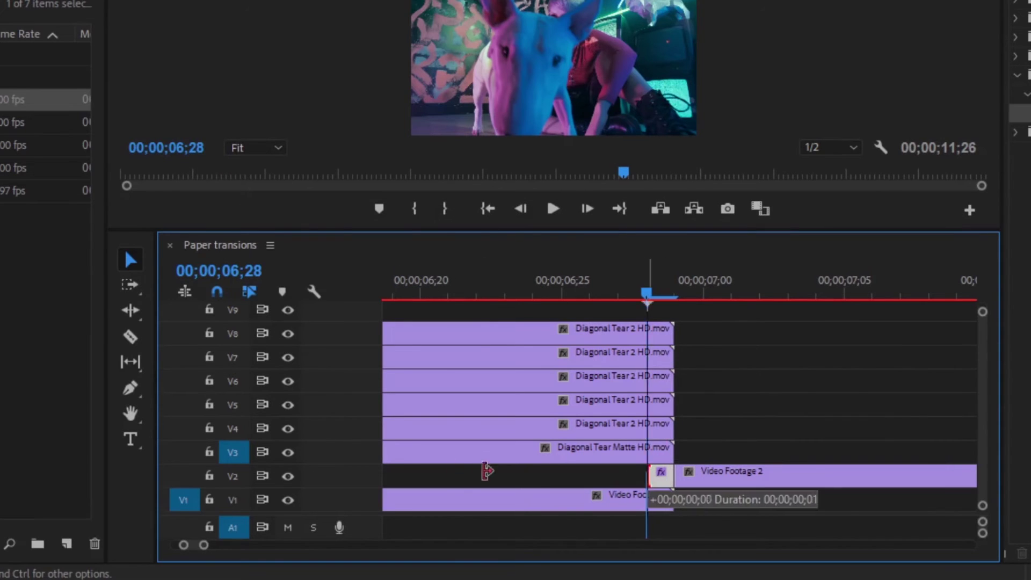
{"action": "left_click_drag", "start_coordinate": [201, 546], "coordinate": [247, 546]}
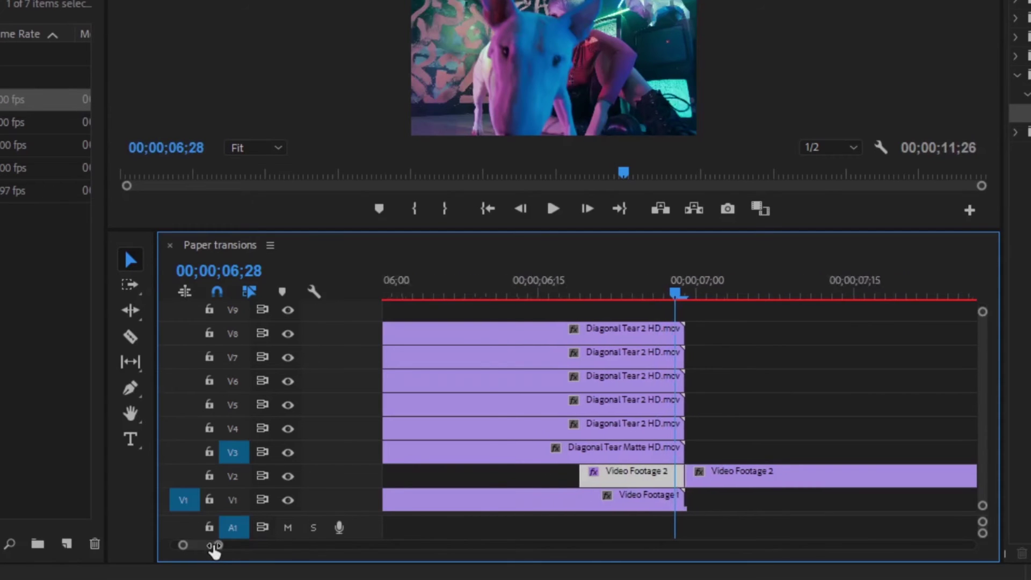
{"action": "left_click_drag", "start_coordinate": [489, 475], "coordinate": [499, 476]}
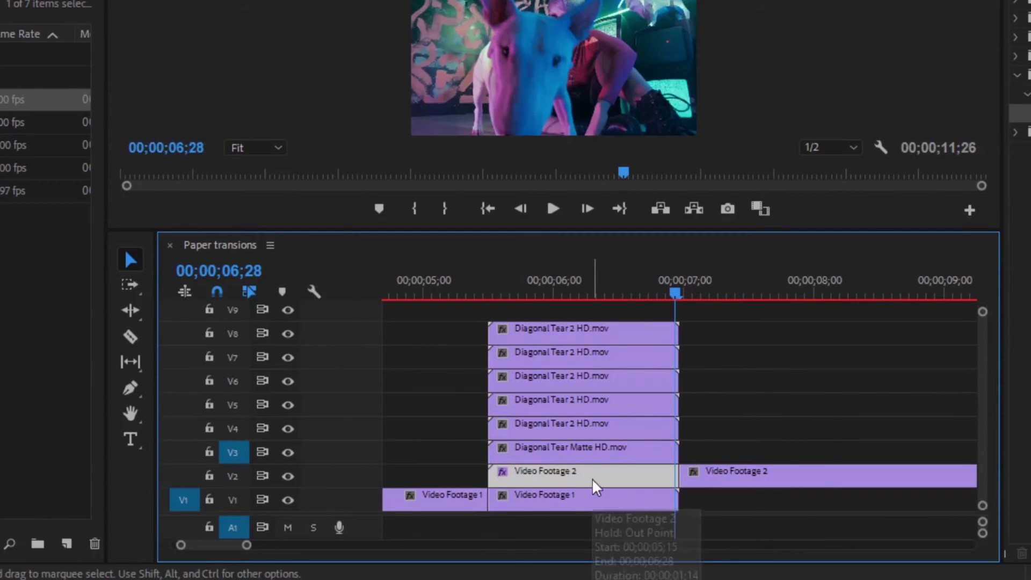
{"action": "left_click_drag", "start_coordinate": [544, 229], "coordinate": [543, 202]}
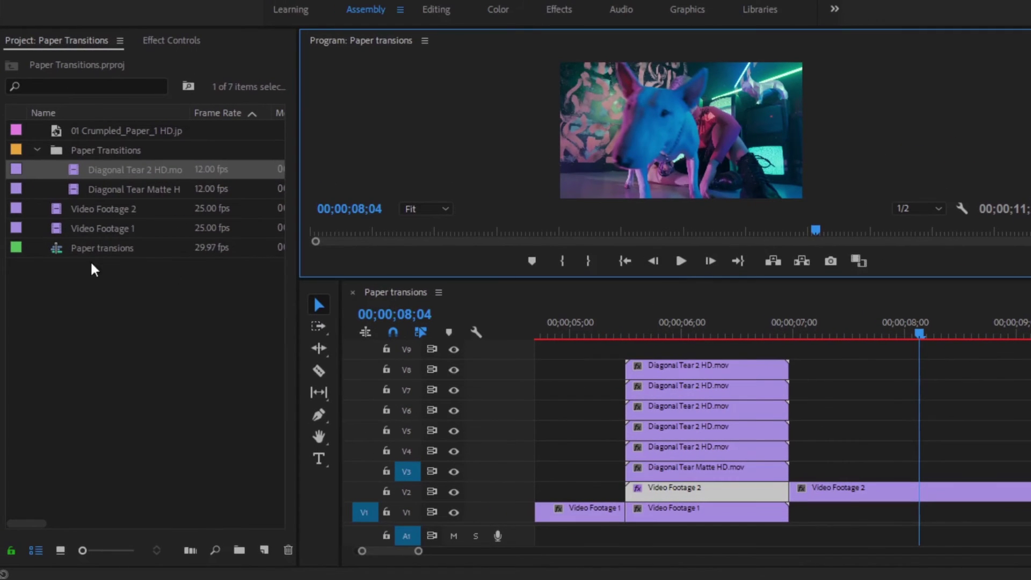
Add 01 Crumpled_Paper_1 HD.jpg on V9 and stretch it to Video Footage 2's end.
{"action": "left_click", "coordinate": [95, 270]}
{"action": "left_click_drag", "start_coordinate": [390, 280], "coordinate": [596, 345]}
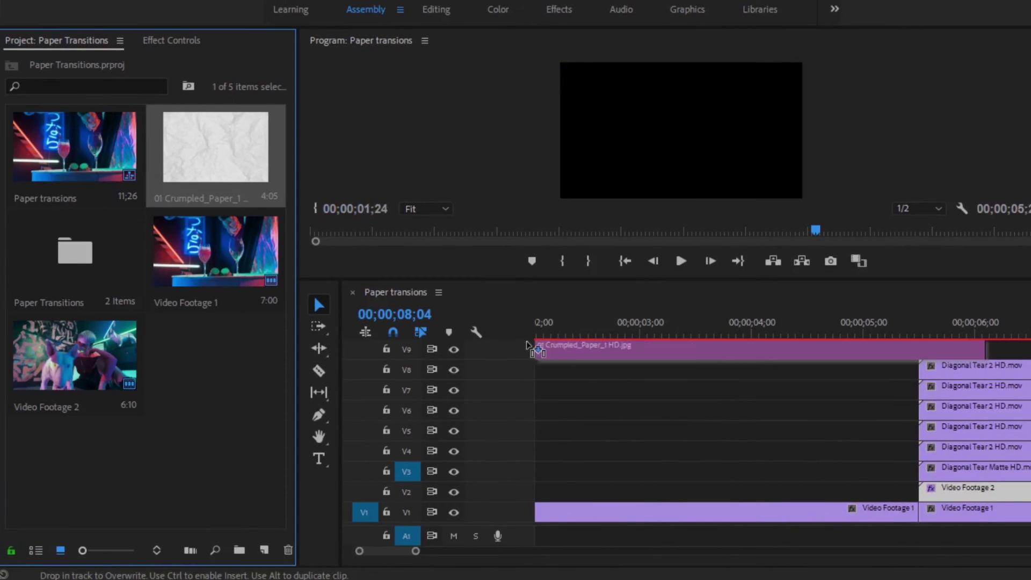
{"action": "left_click_drag", "start_coordinate": [417, 551], "coordinate": [448, 551]}
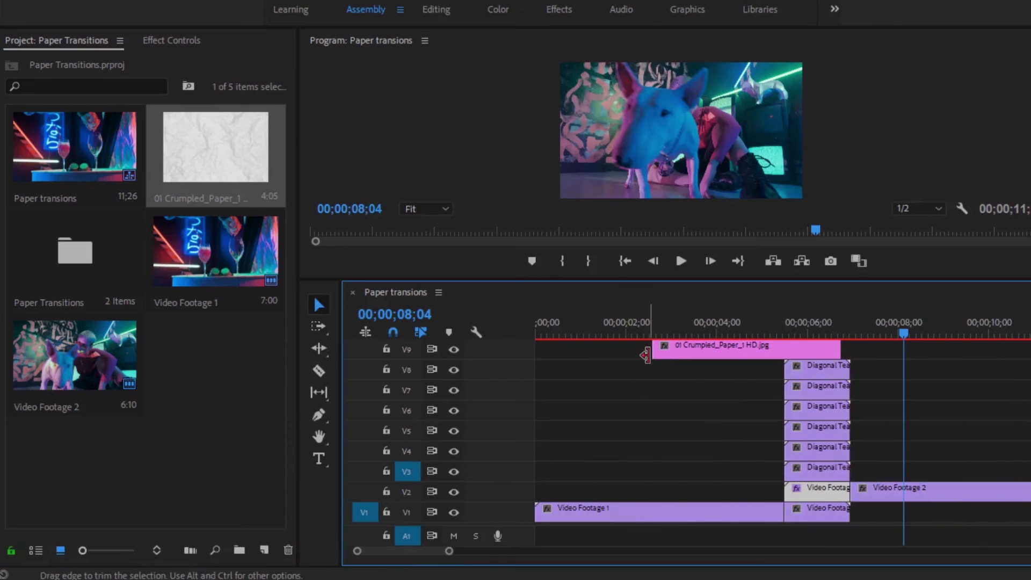
{"action": "left_click_drag", "start_coordinate": [596, 346], "coordinate": [538, 346]}
{"action": "mouse_move", "coordinate": [903, 348]}
{"action": "left_mouse_down"}
{"action": "mouse_move", "coordinate": [838, 348]}
{"action": "mouse_move", "coordinate": [1022, 348]}
{"action": "left_mouse_up"}
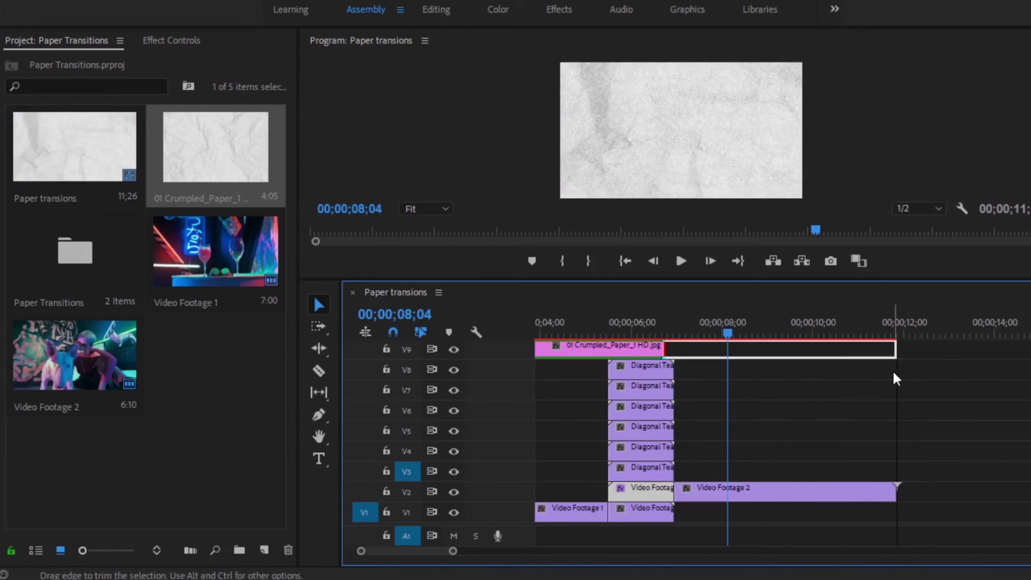
{"action": "left_click", "coordinate": [785, 366]}
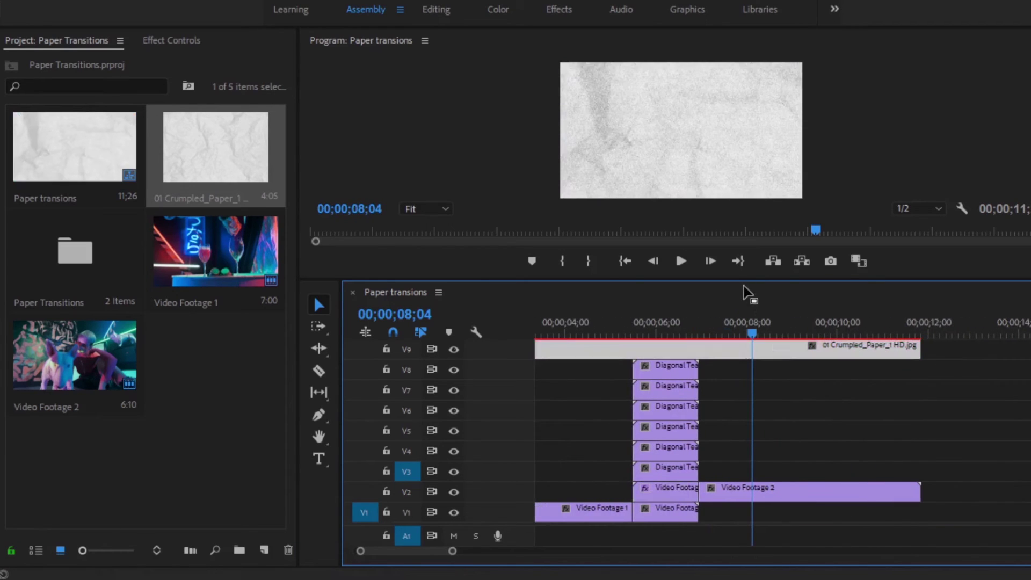
{"action": "left_click_drag", "start_coordinate": [743, 281], "coordinate": [743, 267]}
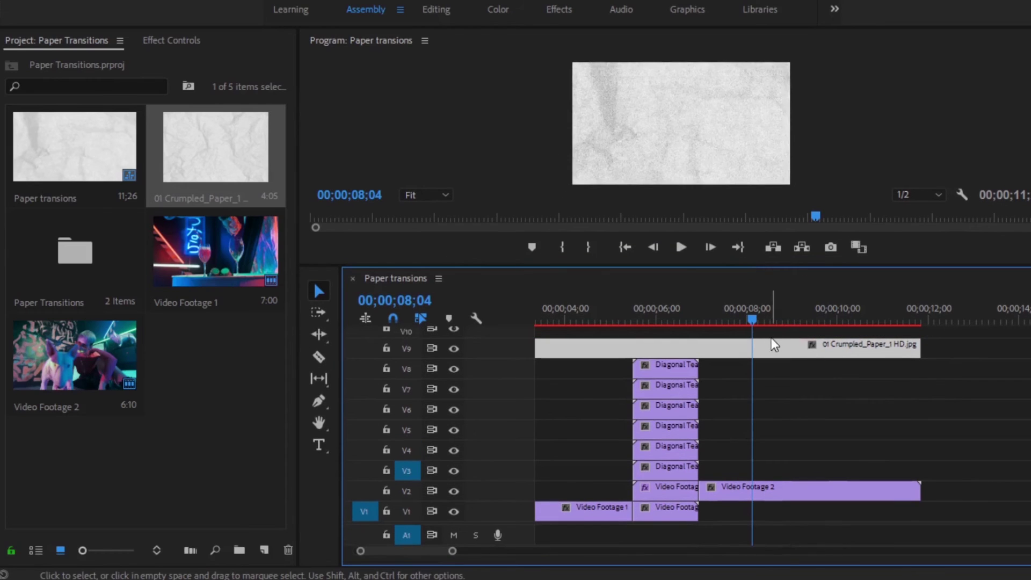
{"action": "left_click", "coordinate": [172, 40]}
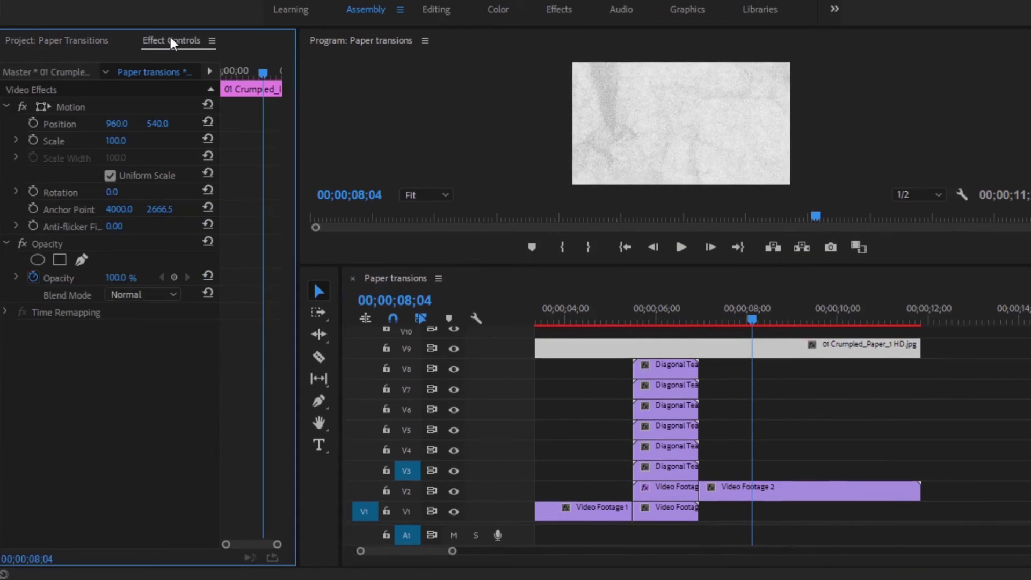
Set the paper clip's Opacity blend mode to Linear Burn and preview around 4 seconds.
{"action": "left_click", "coordinate": [58, 277]}
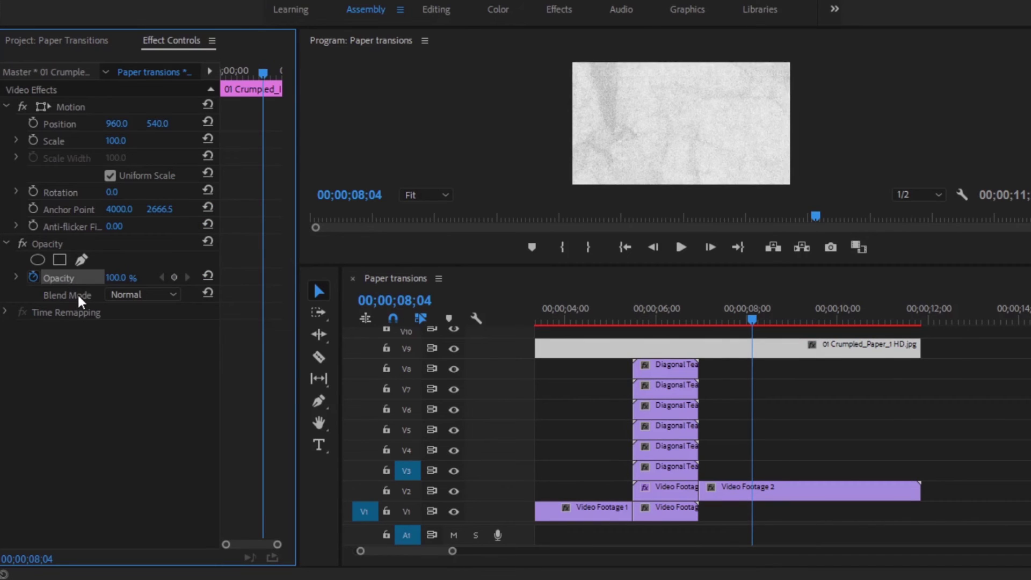
{"action": "left_click", "coordinate": [138, 295]}
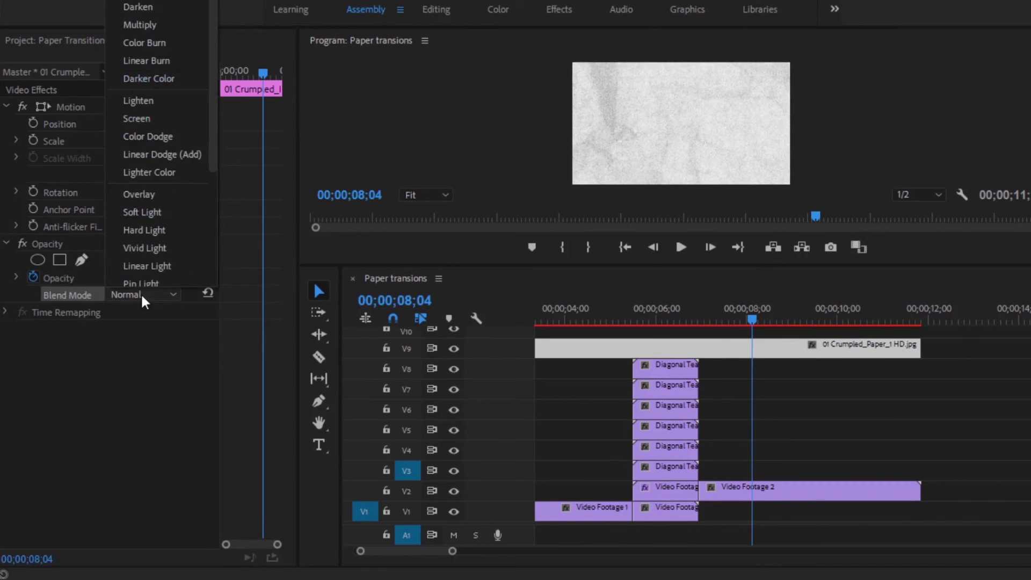
{"action": "left_click", "coordinate": [147, 61]}
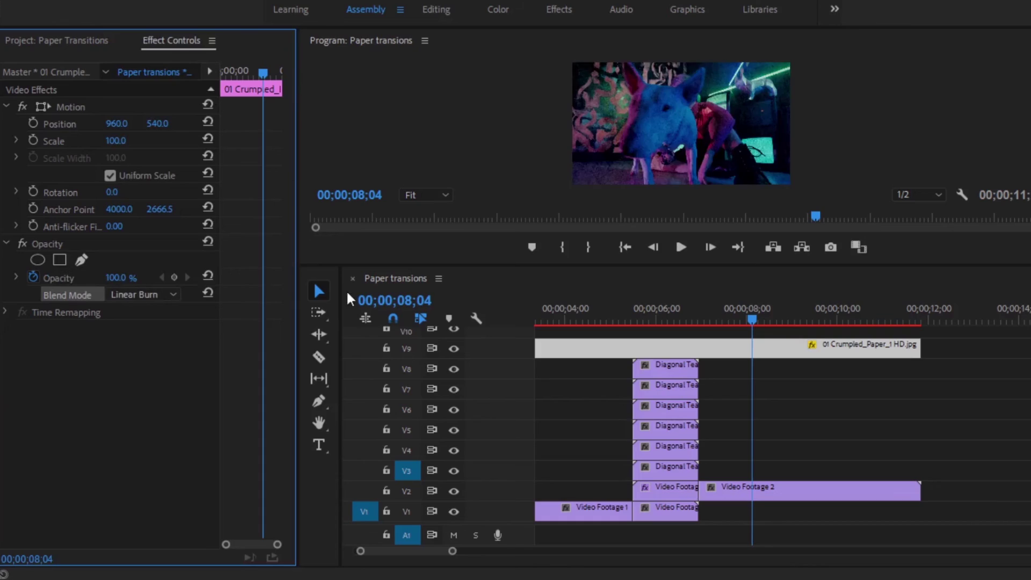
{"action": "left_click_drag", "start_coordinate": [764, 324], "coordinate": [583, 350]}
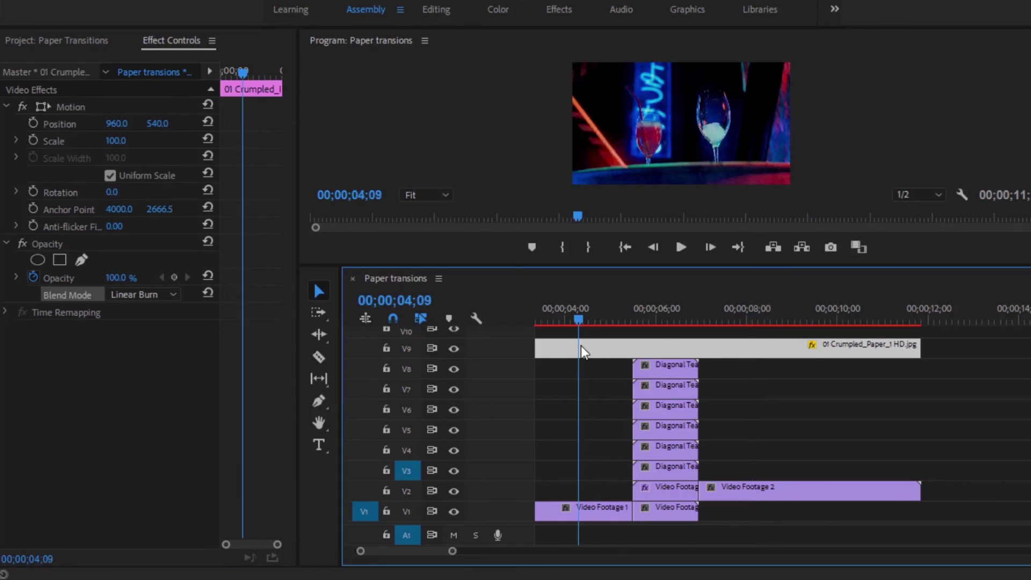